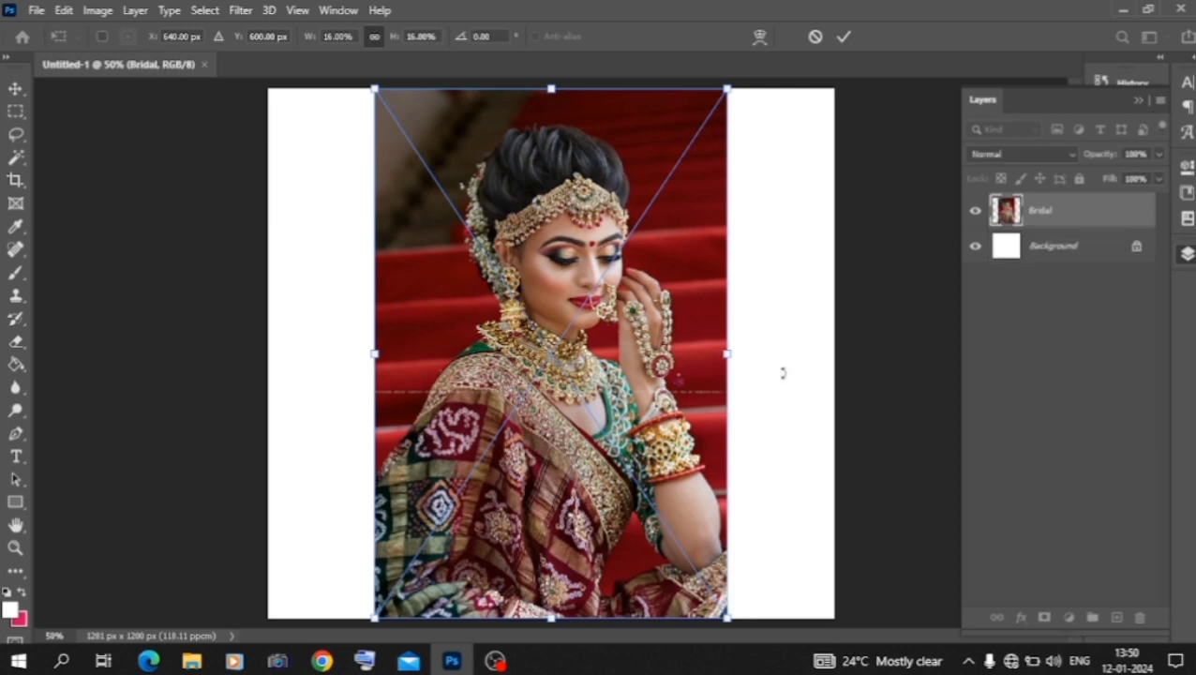
# Step: Confirm the placed Bridal image and rasterize its layer
pyautogui.press('Return')
pyautogui.rightClick(1034, 216)
pyautogui.click(862, 329)
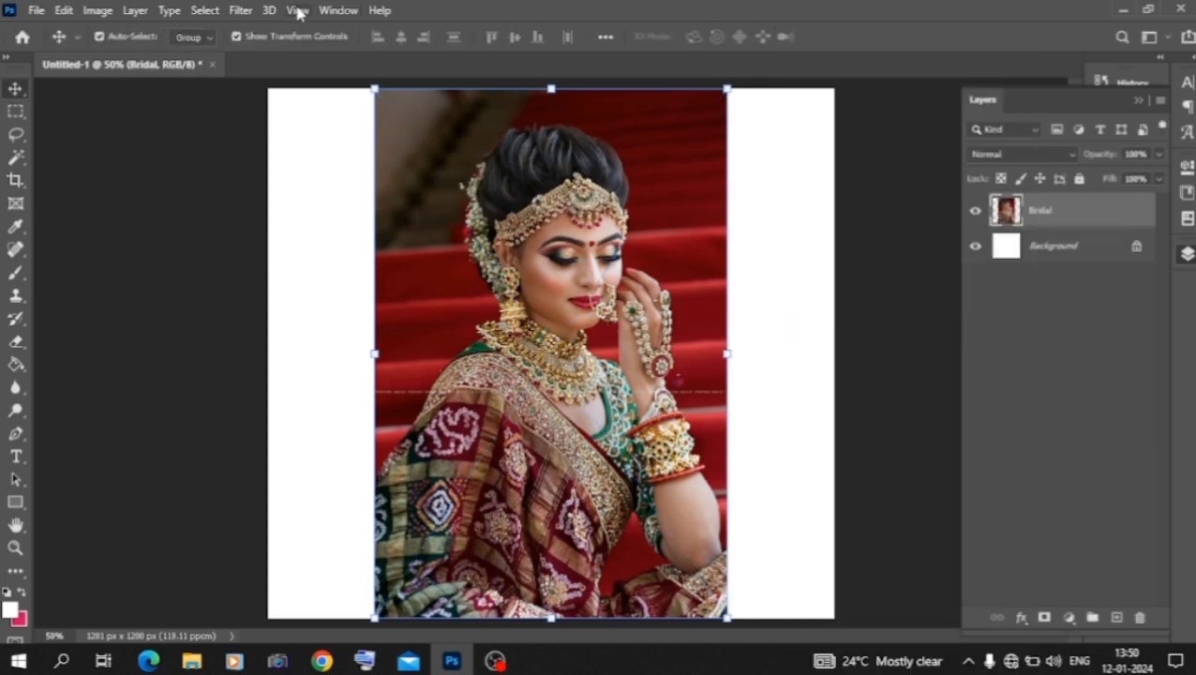
# Step: Remove the background from the Bridal layer with the Remove Background quick action
pyautogui.click(336, 10)
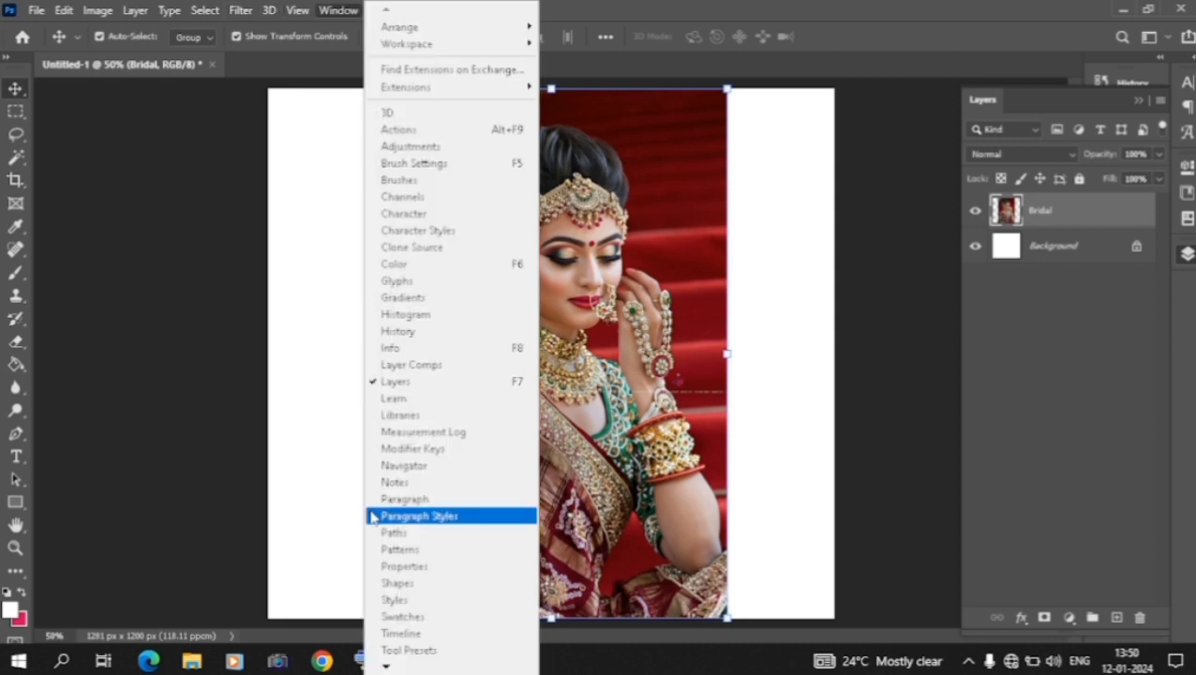
pyautogui.click(386, 566)
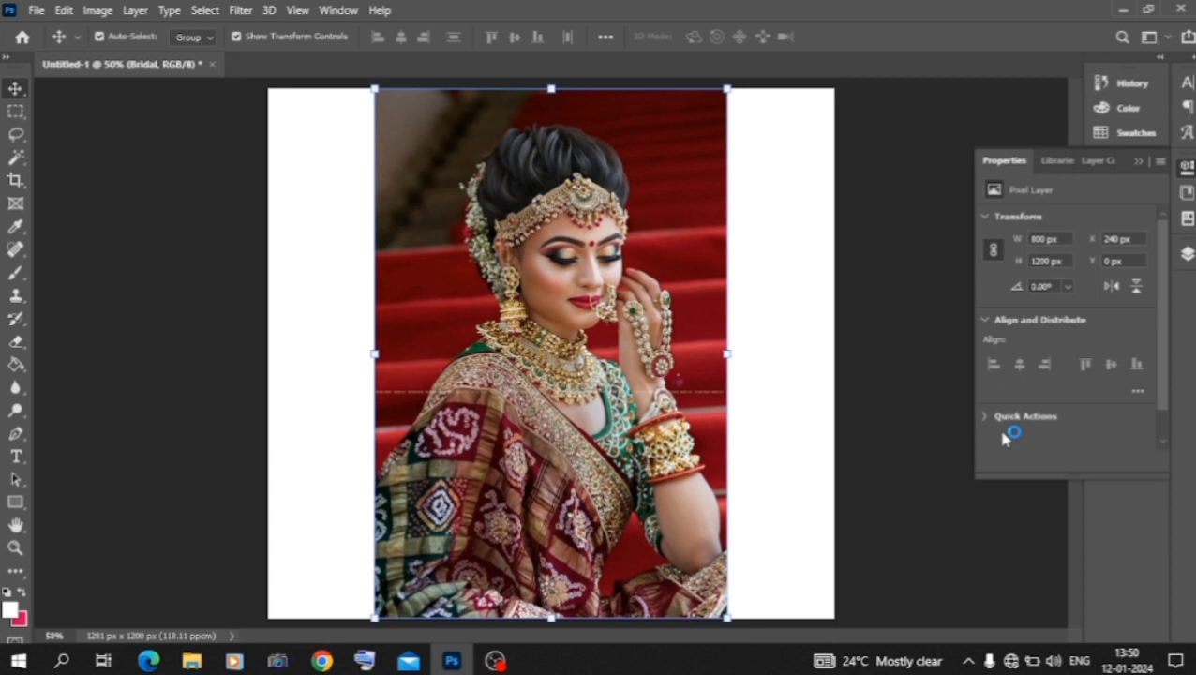
pyautogui.scroll(-1, 1031, 453)
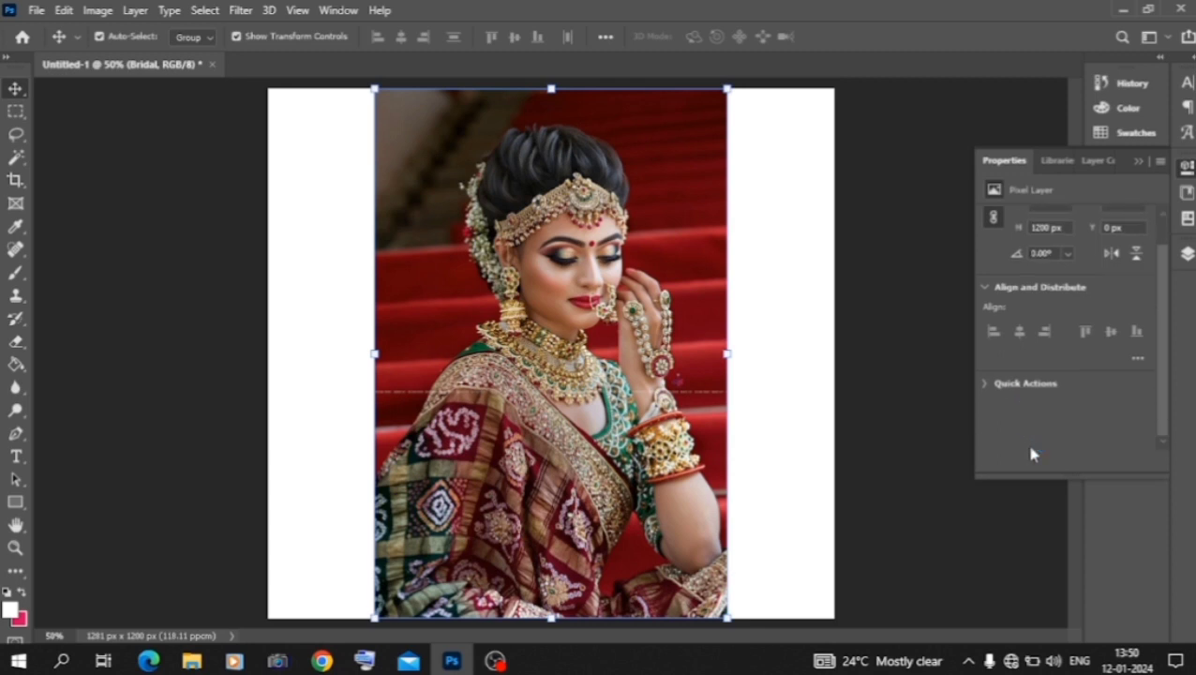
pyautogui.click(984, 383)
pyautogui.click(1028, 414)
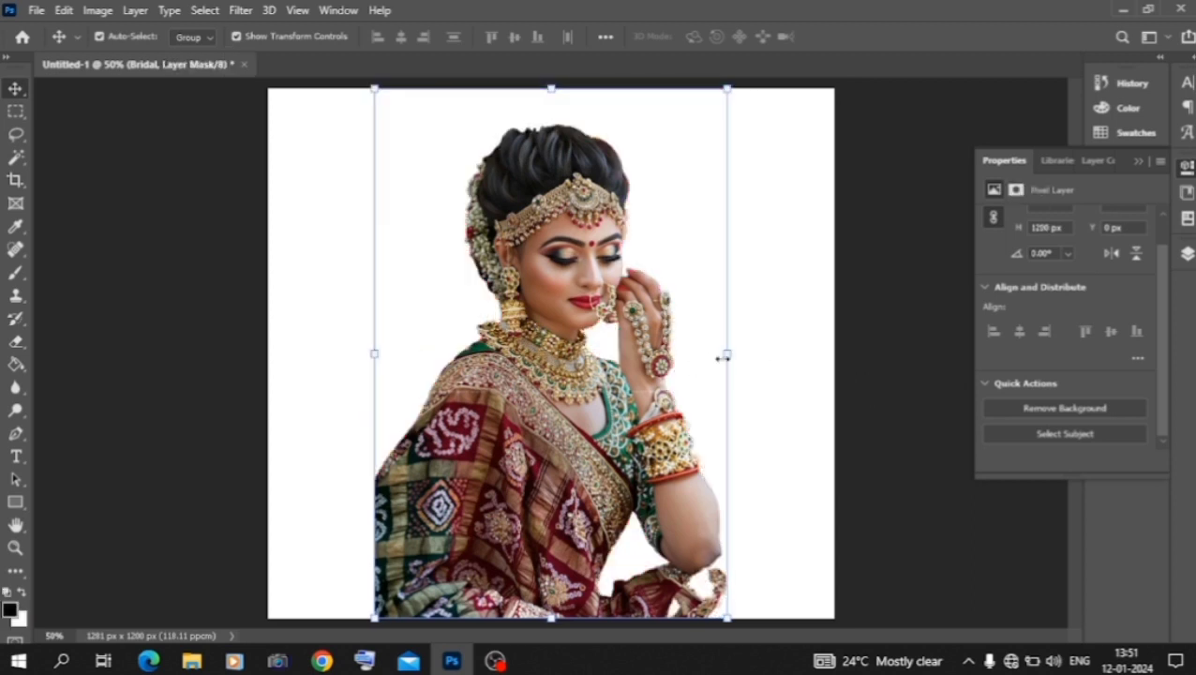
# Step: Flip the bride horizontally and move her slightly towards the left side of the canvas
pyautogui.hotkey('ctrl', 't')
pyautogui.rightClick(659, 368)
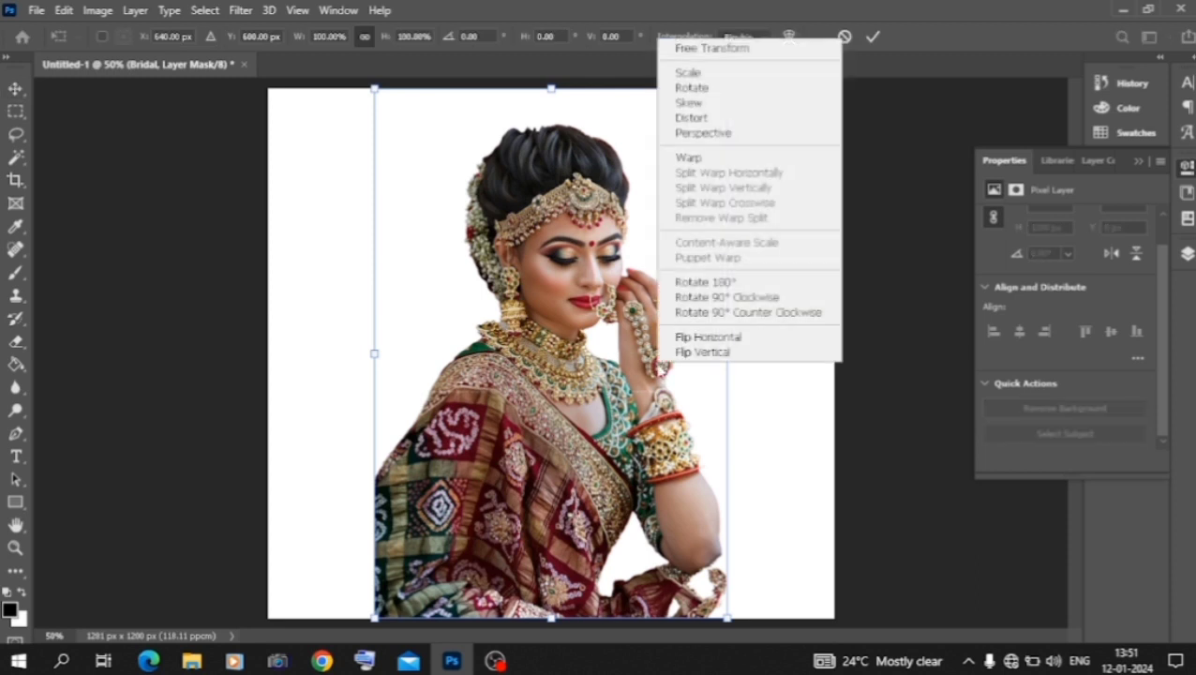
pyautogui.click(681, 337)
pyautogui.moveTo(570, 385); pyautogui.dragTo(516, 384)
pyautogui.press('Return')
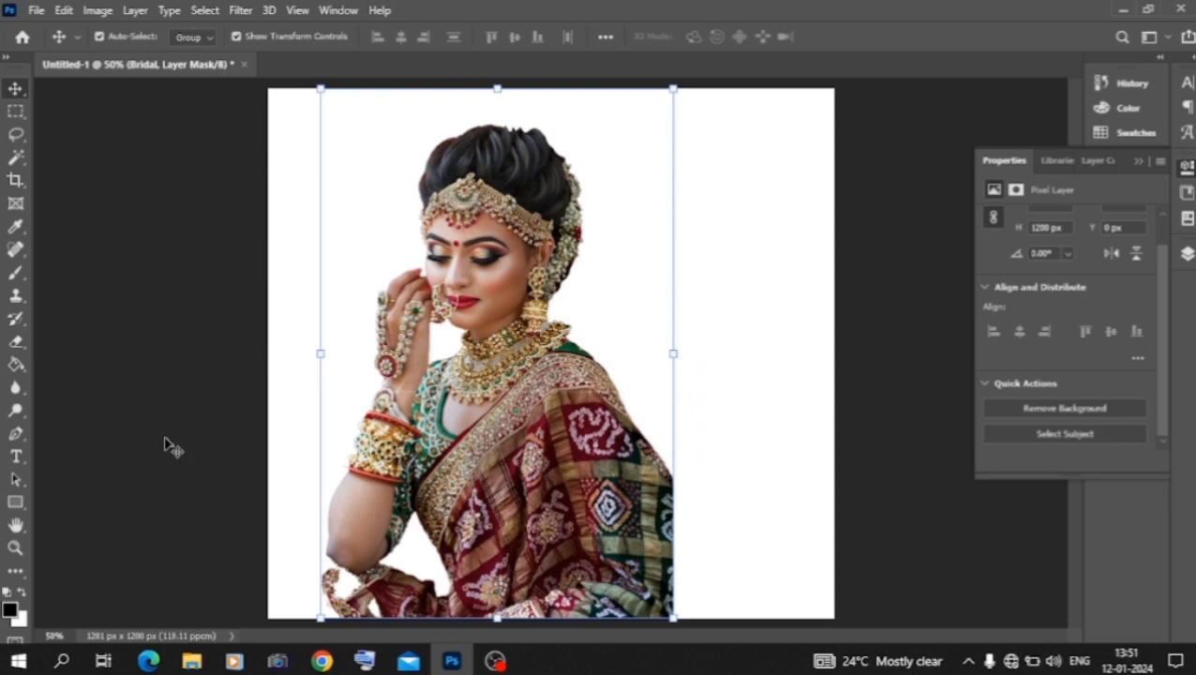
pyautogui.moveTo(191, 656)
pyautogui.click(112, 590)
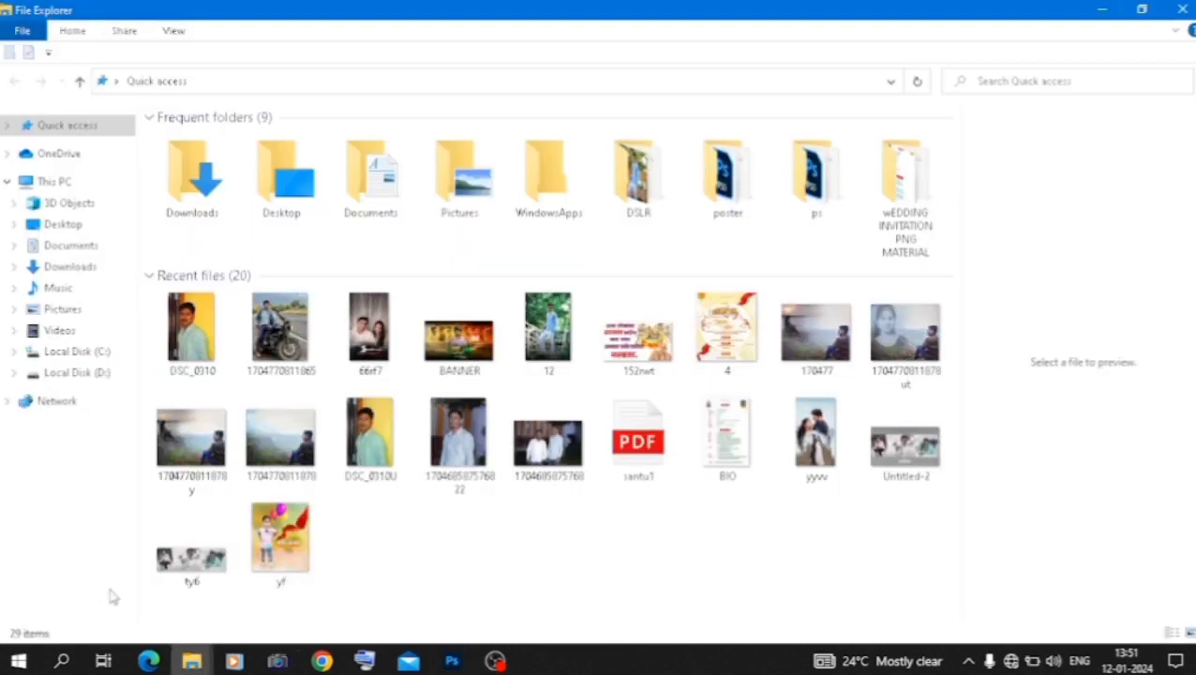
pyautogui.click(214, 201)
pyautogui.doubleClick(214, 201)
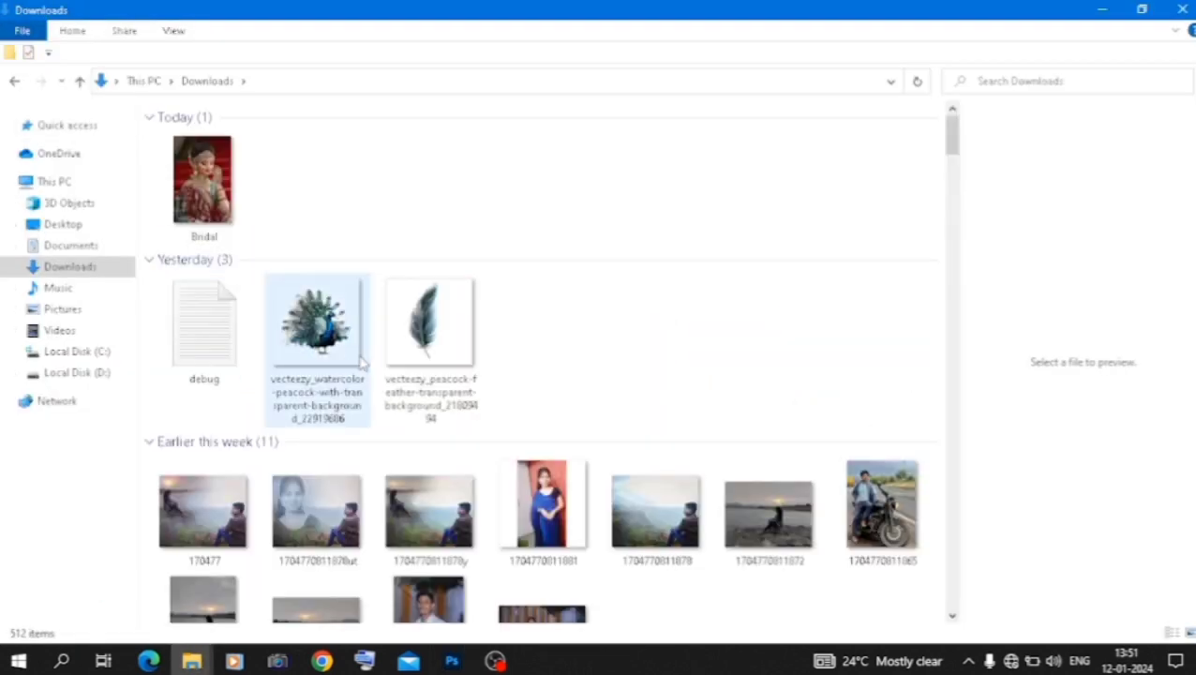
pyautogui.scroll(-10, 361, 360)
pyautogui.scroll(-3, 361, 361)
pyautogui.moveTo(431, 417); pyautogui.dragTo(520, 374)
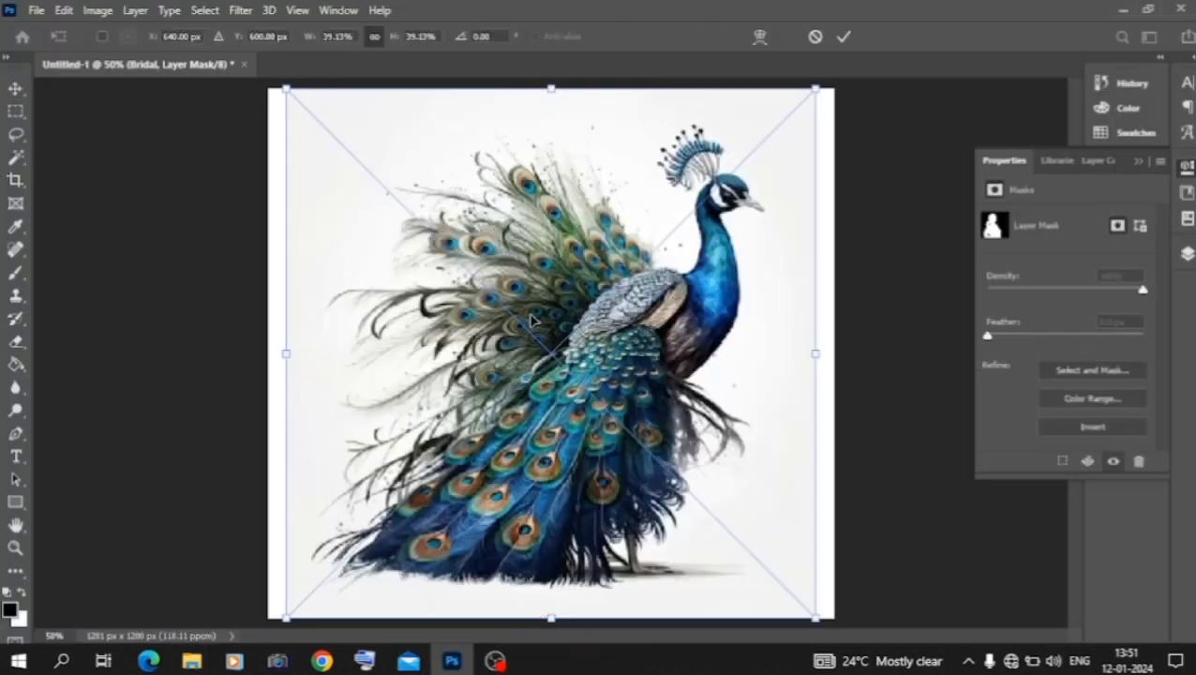
pyautogui.click(15, 89)
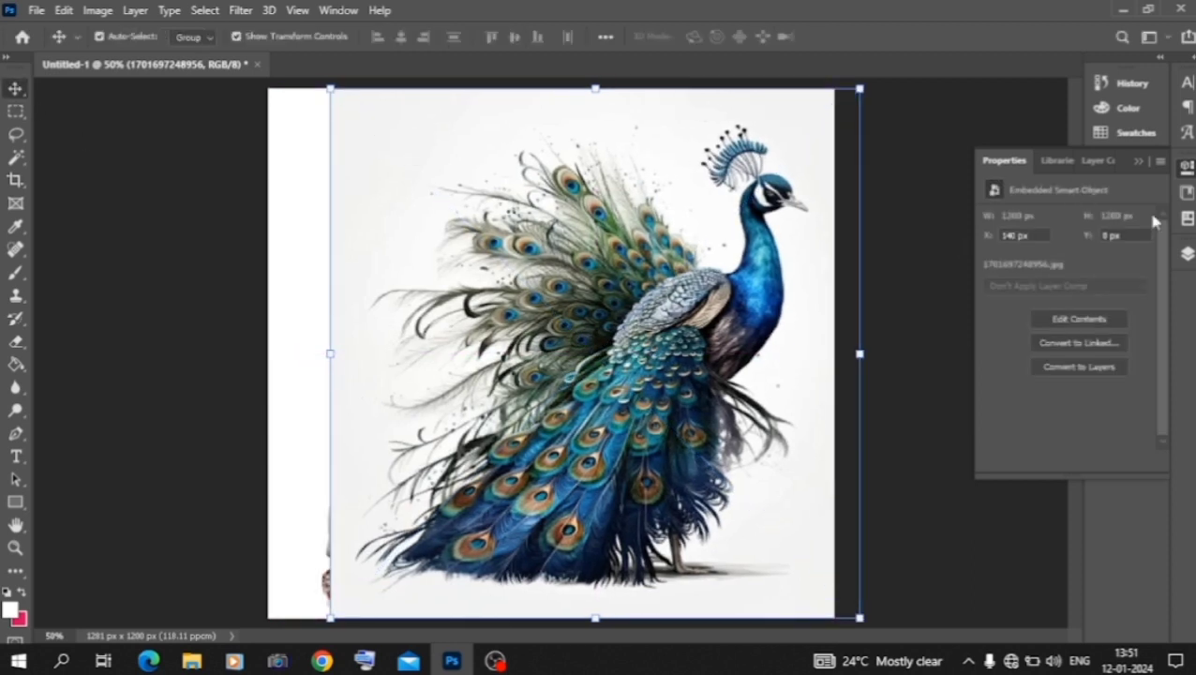
# Step: Rasterize the placed peacock layer
pyautogui.click(1183, 169)
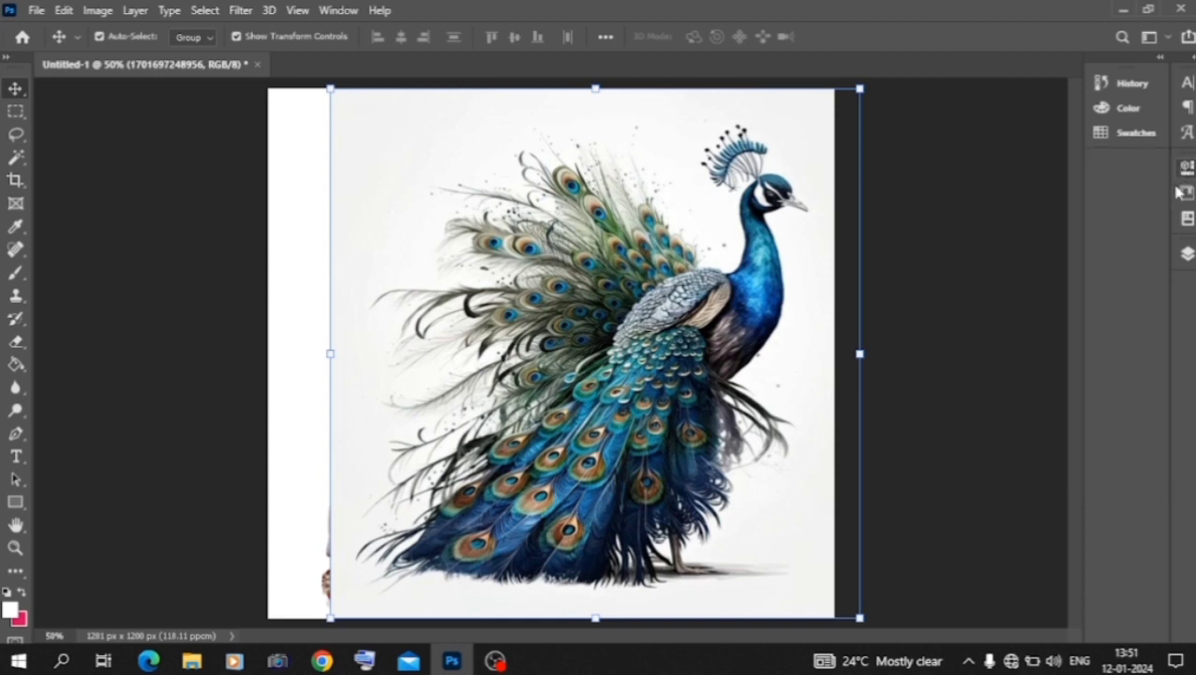
pyautogui.click(1186, 253)
pyautogui.rightClick(1064, 218)
pyautogui.click(900, 328)
# Step: Remove the peacock layer's background and move the peacock down to about Y 70 px
pyautogui.click(1189, 183)
pyautogui.click(1189, 177)
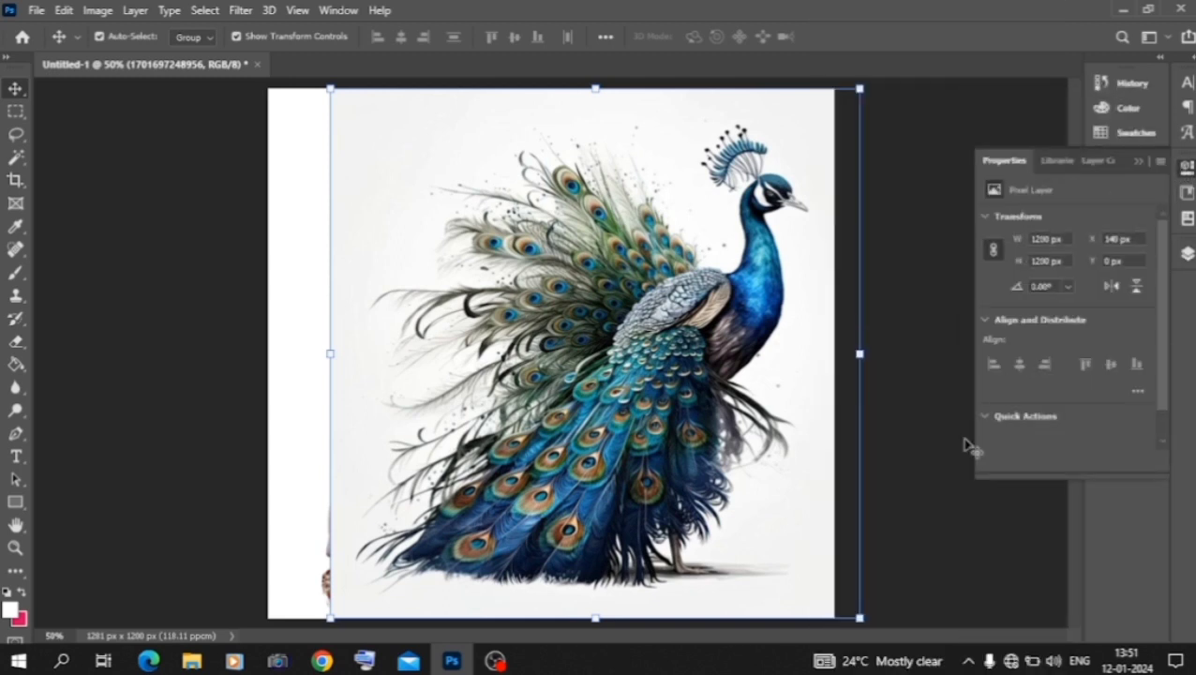
pyautogui.click(996, 421)
pyautogui.click(1026, 409)
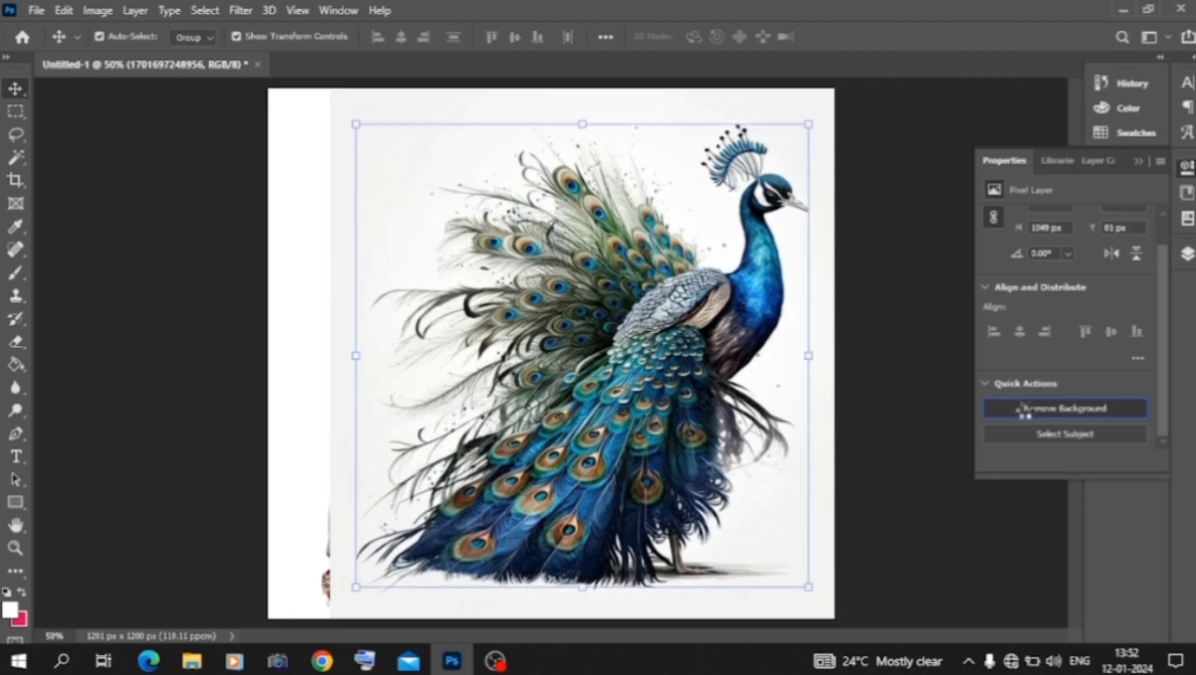
pyautogui.moveTo(627, 392); pyautogui.dragTo(623, 428)
pyautogui.rightClick(10, 94)
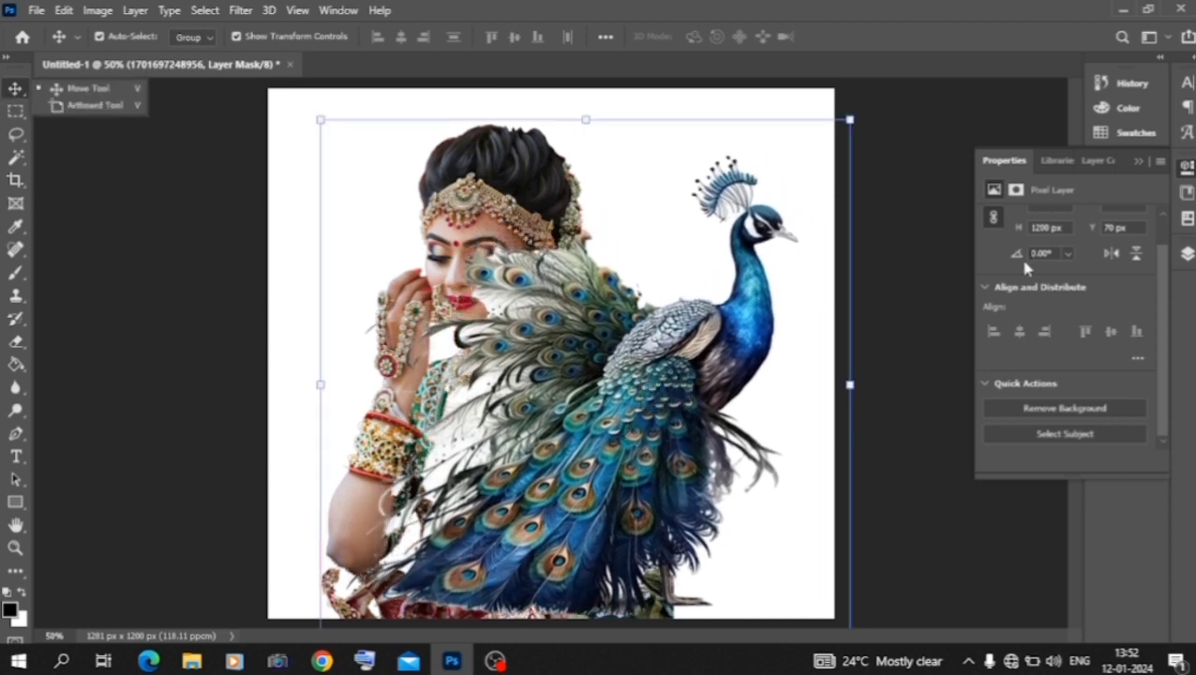
pyautogui.click(654, 366)
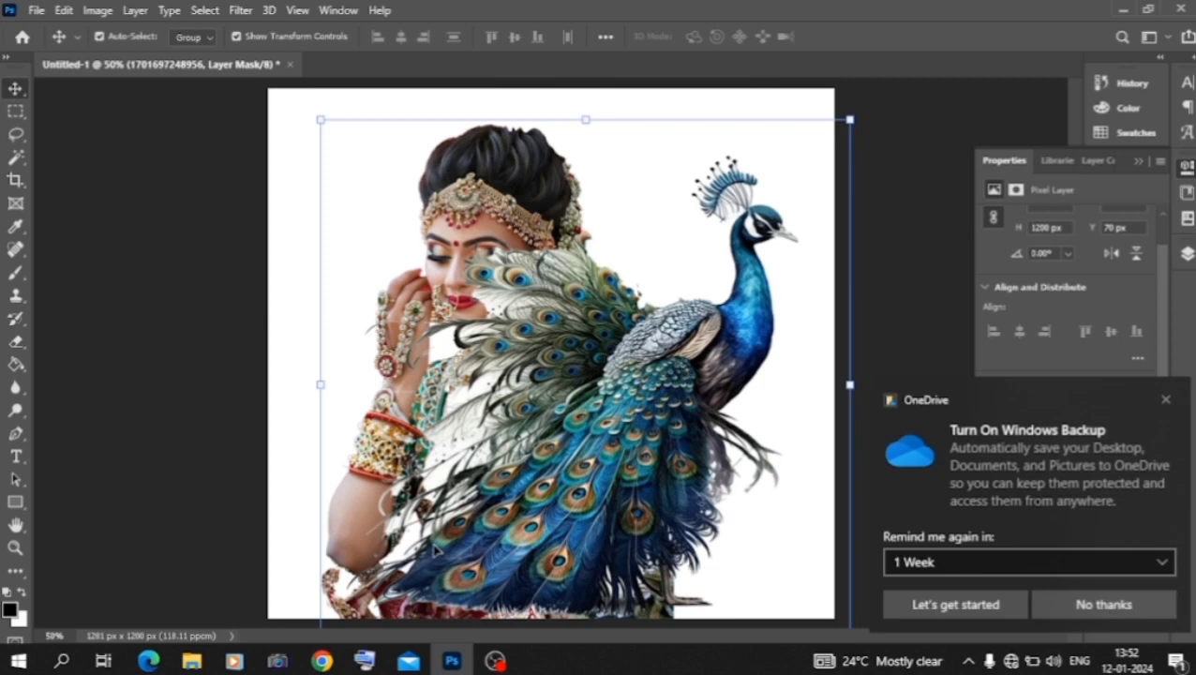
# Step: Place the black-and-white jagged texture Untitled-1yt.png from Downloads over the bride and rotate it to about -93.1°
pyautogui.click(208, 624)
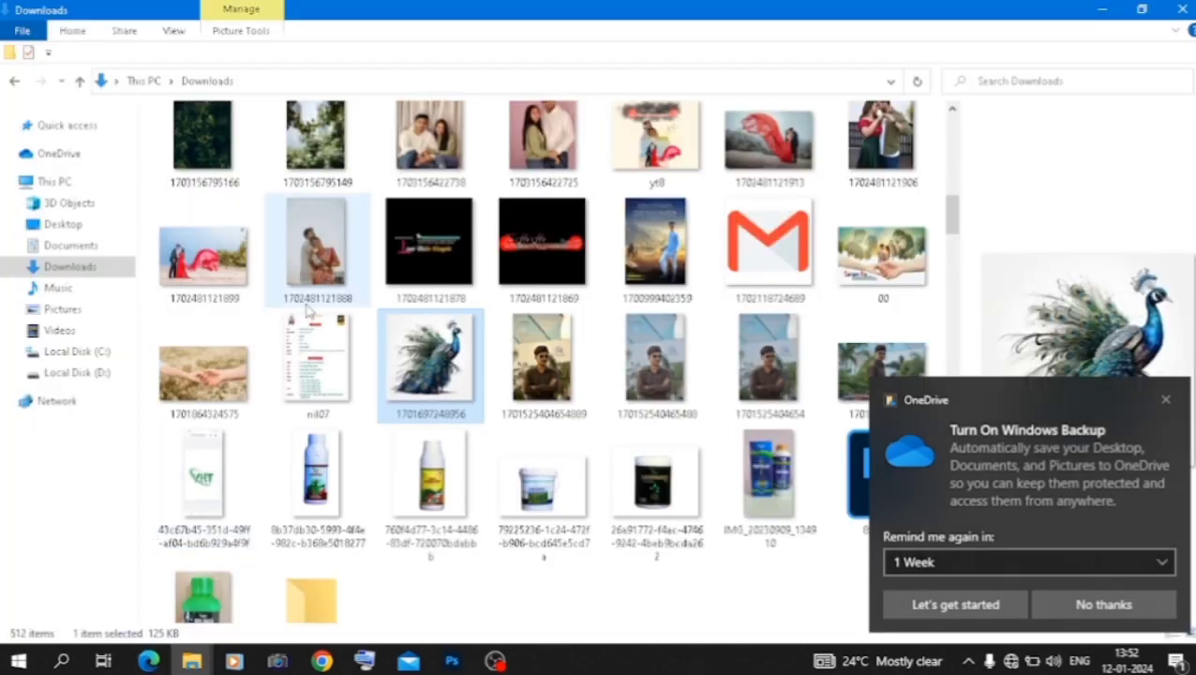
pyautogui.scroll(-2, 310, 312)
pyautogui.scroll(1, 310, 312)
pyautogui.moveTo(194, 609); pyautogui.dragTo(605, 361)
pyautogui.moveTo(278, 193); pyautogui.dragTo(461, 532)
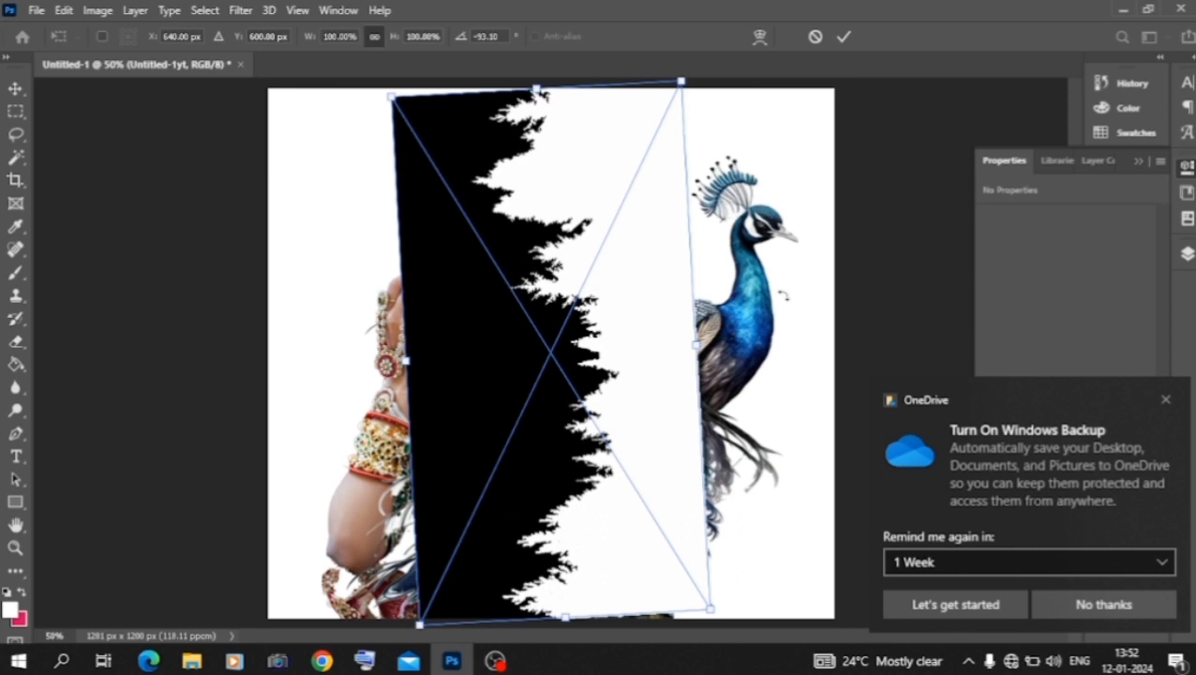
pyautogui.press('Return')
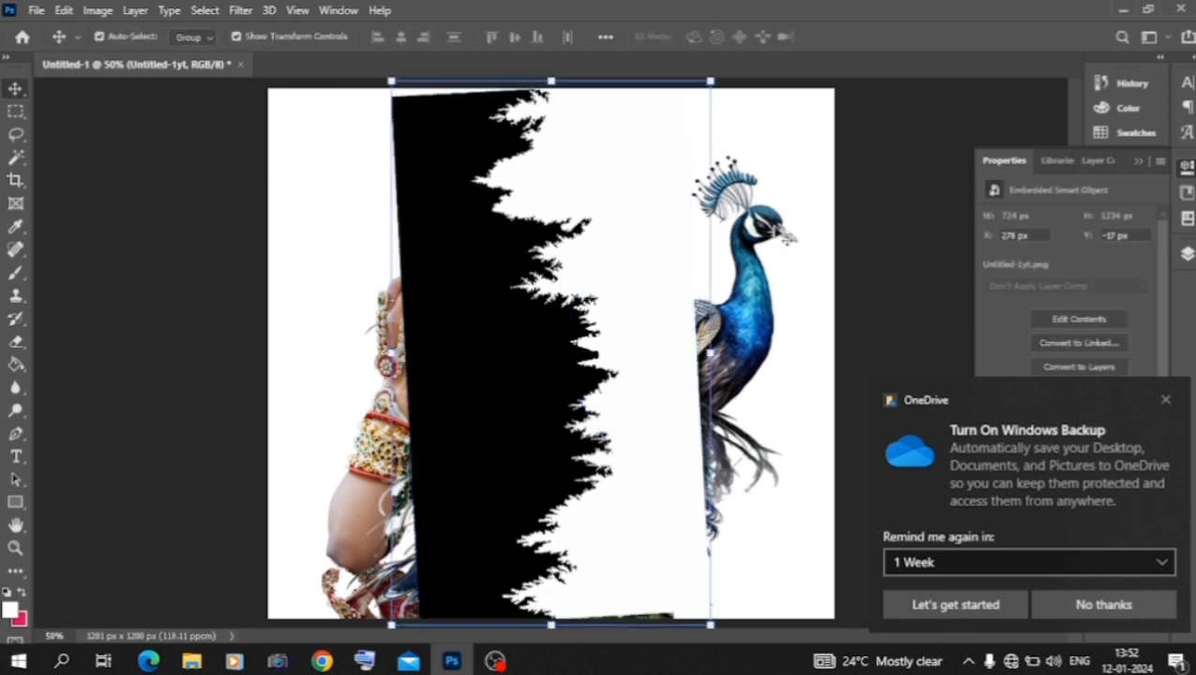
# Step: Set the blend mode of the Untitled-1yt texture layer to Screen
pyautogui.click(1186, 253)
pyautogui.click(1164, 398)
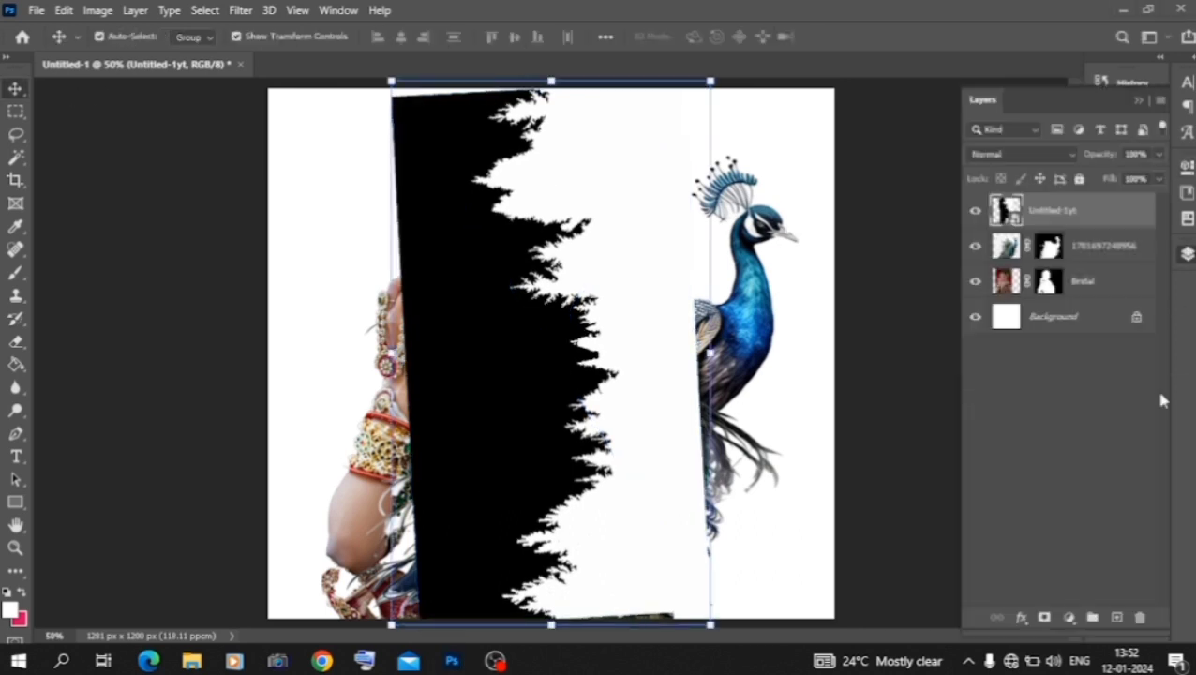
pyautogui.click(1017, 154)
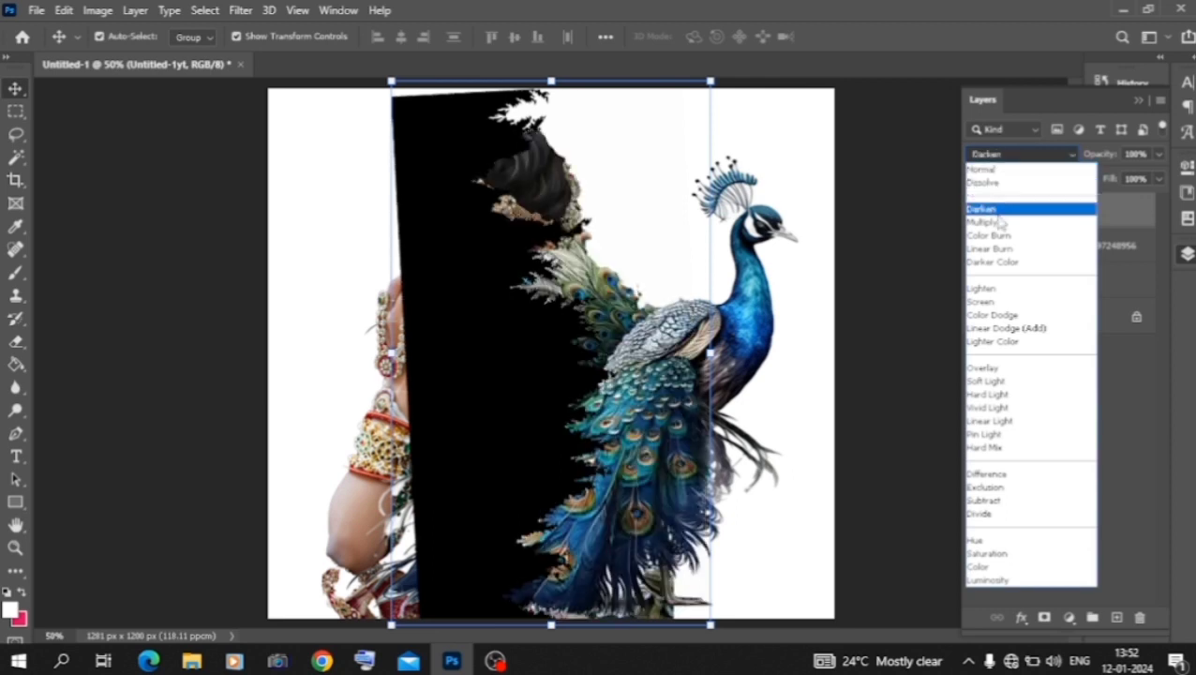
pyautogui.click(982, 301)
# Step: Move the peacock layer below the Bridal layer and reposition the peacock on the canvas
pyautogui.click(1074, 236)
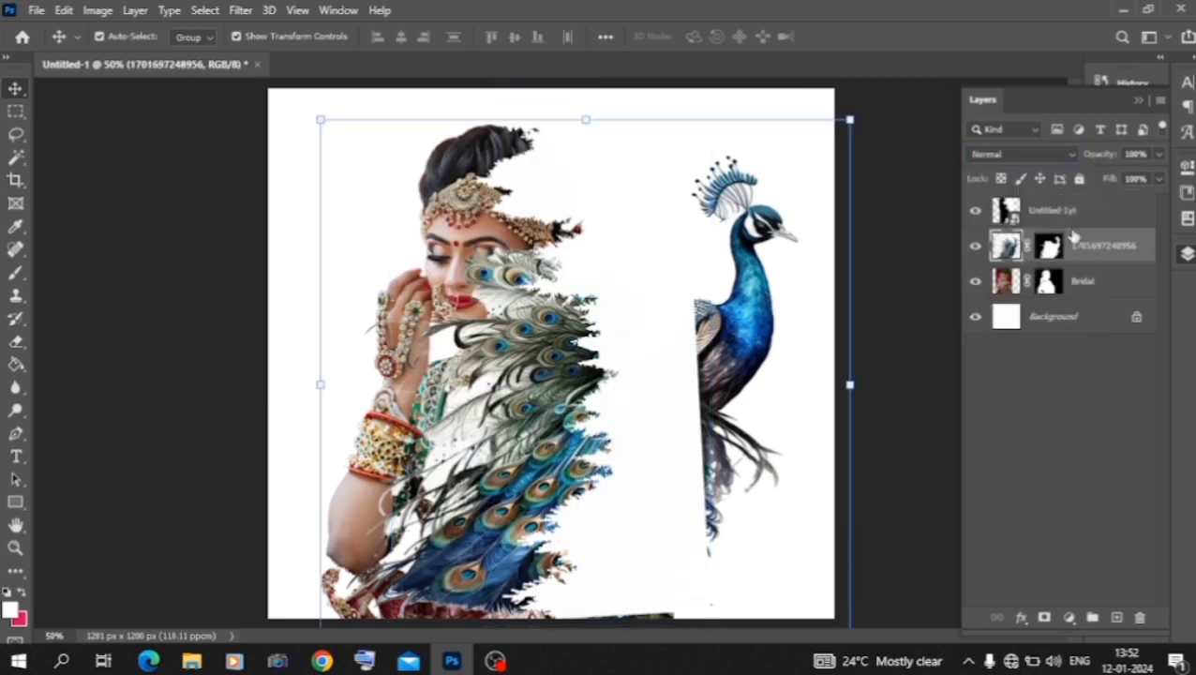
pyautogui.moveTo(1076, 245); pyautogui.dragTo(1077, 319)
pyautogui.moveTo(759, 342); pyautogui.dragTo(715, 345)
# Step: Move the jagged texture slightly left with Free Transform so it cuts further into the bride
pyautogui.click(691, 494)
pyautogui.hotkey('ctrl', 't')
pyautogui.moveTo(647, 401); pyautogui.dragTo(625, 405)
pyautogui.click(15, 88)
# Step: Move the peacock layer to the top of the layer stack and set its blend mode to Darker Color
pyautogui.click(761, 339)
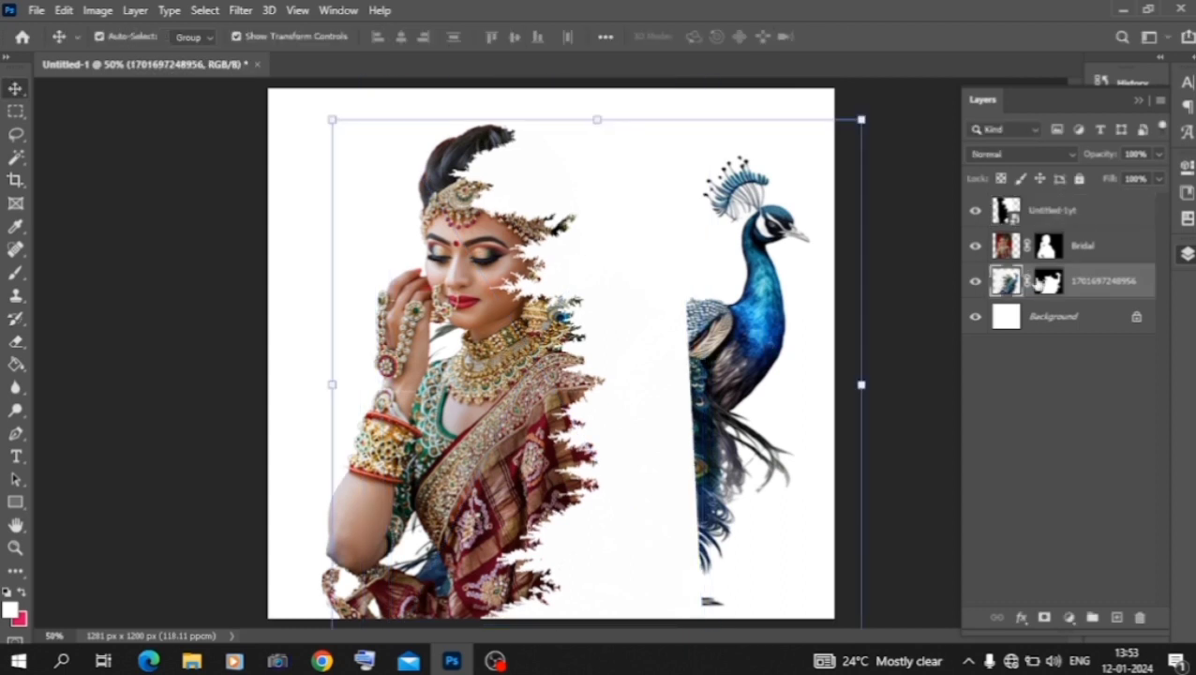
pyautogui.moveTo(1077, 281); pyautogui.dragTo(1074, 215)
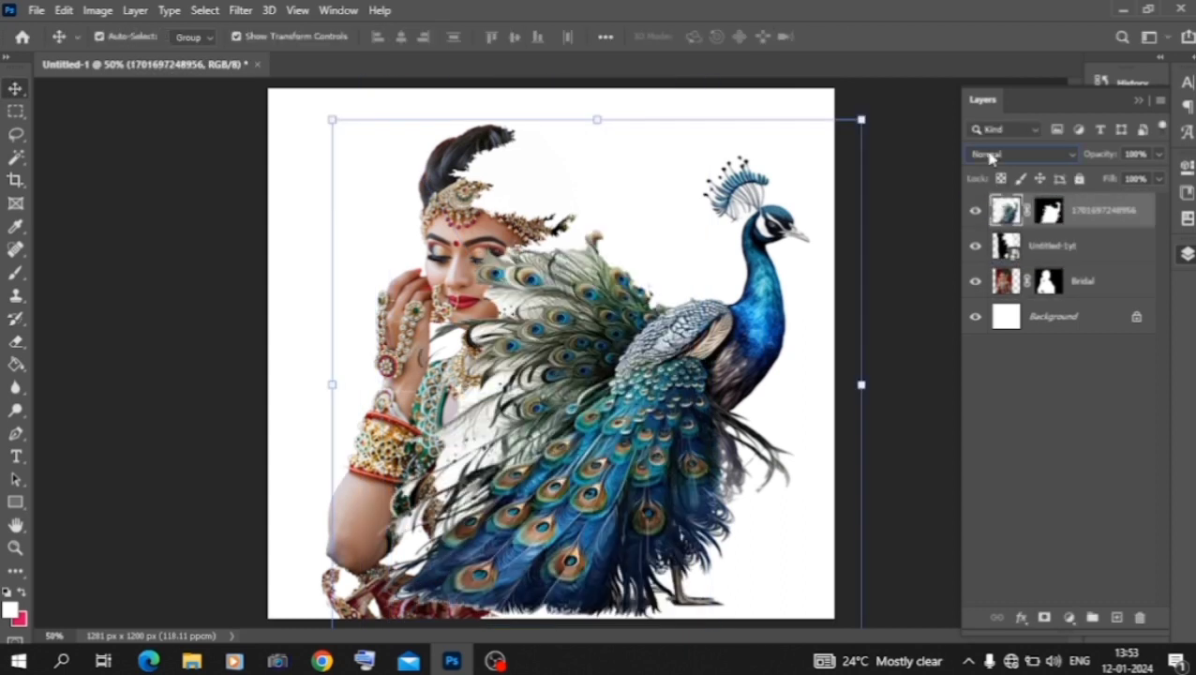
pyautogui.click(986, 156)
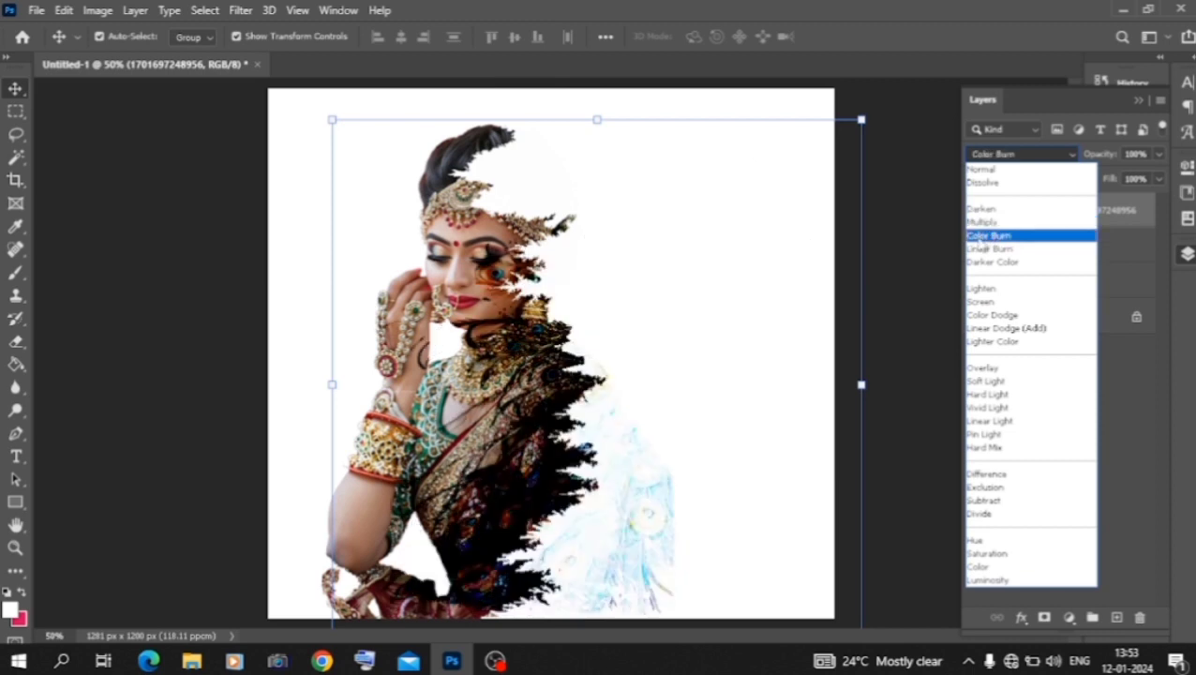
pyautogui.click(979, 262)
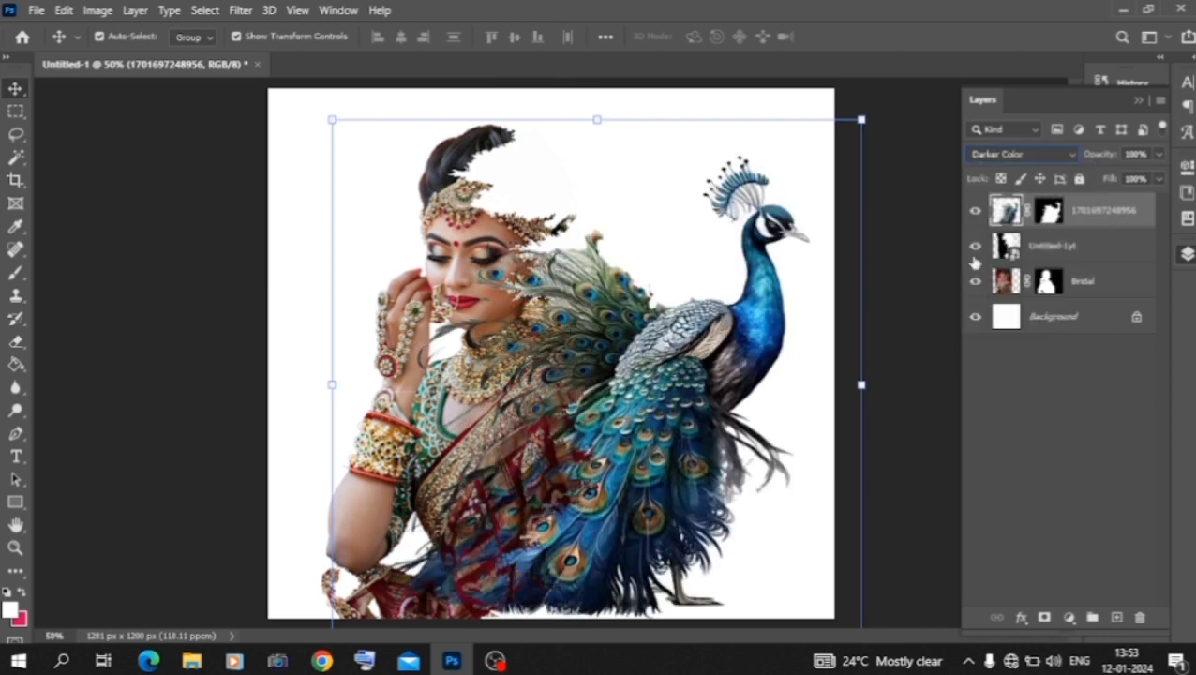
# Step: Move the peacock up to the canvas's top edge and erase its feathers over the bride's face and saree
pyautogui.click(213, 200)
pyautogui.moveTo(671, 379); pyautogui.dragTo(665, 337)
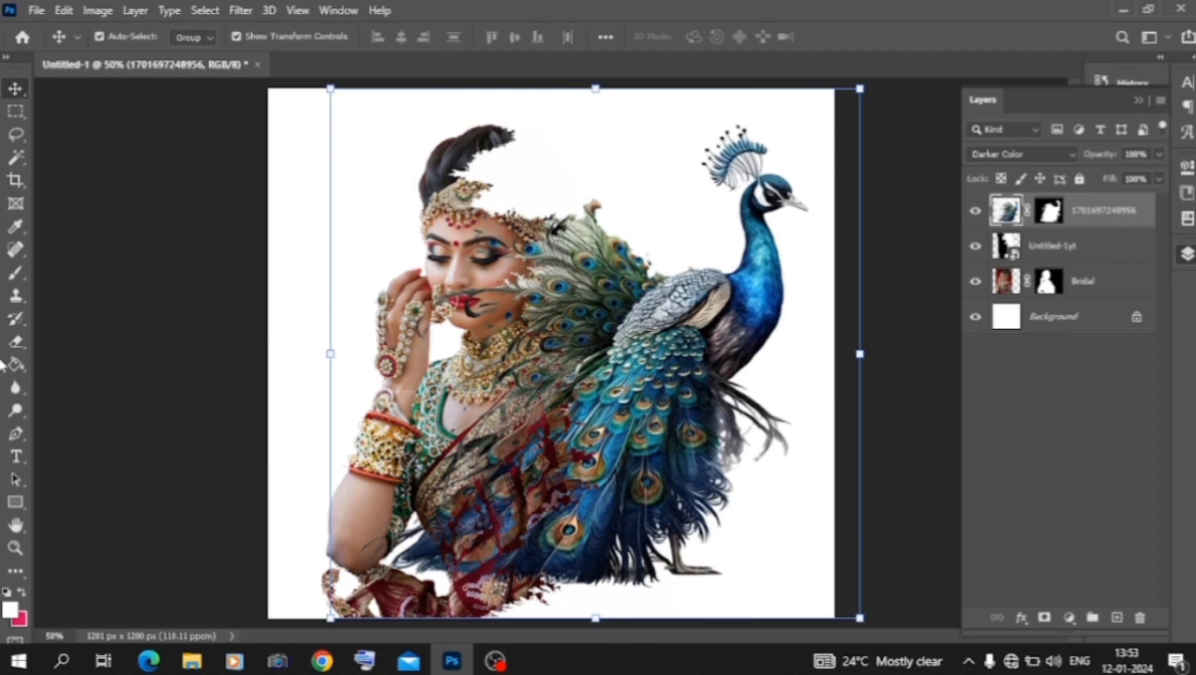
pyautogui.click(17, 344)
pyautogui.moveTo(518, 307)
pyautogui.mouseDown()
pyautogui.moveTo(532, 236)
pyautogui.moveTo(479, 315)
pyautogui.moveTo(438, 427)
pyautogui.moveTo(451, 383)
pyautogui.moveTo(440, 520)
pyautogui.moveTo(483, 506)
pyautogui.moveTo(403, 563)
pyautogui.moveTo(418, 537)
pyautogui.moveTo(469, 581)
pyautogui.moveTo(544, 525)
pyautogui.moveTo(525, 403)
pyautogui.moveTo(506, 468)
pyautogui.moveTo(520, 395)
pyautogui.moveTo(511, 363)
pyautogui.mouseUp()
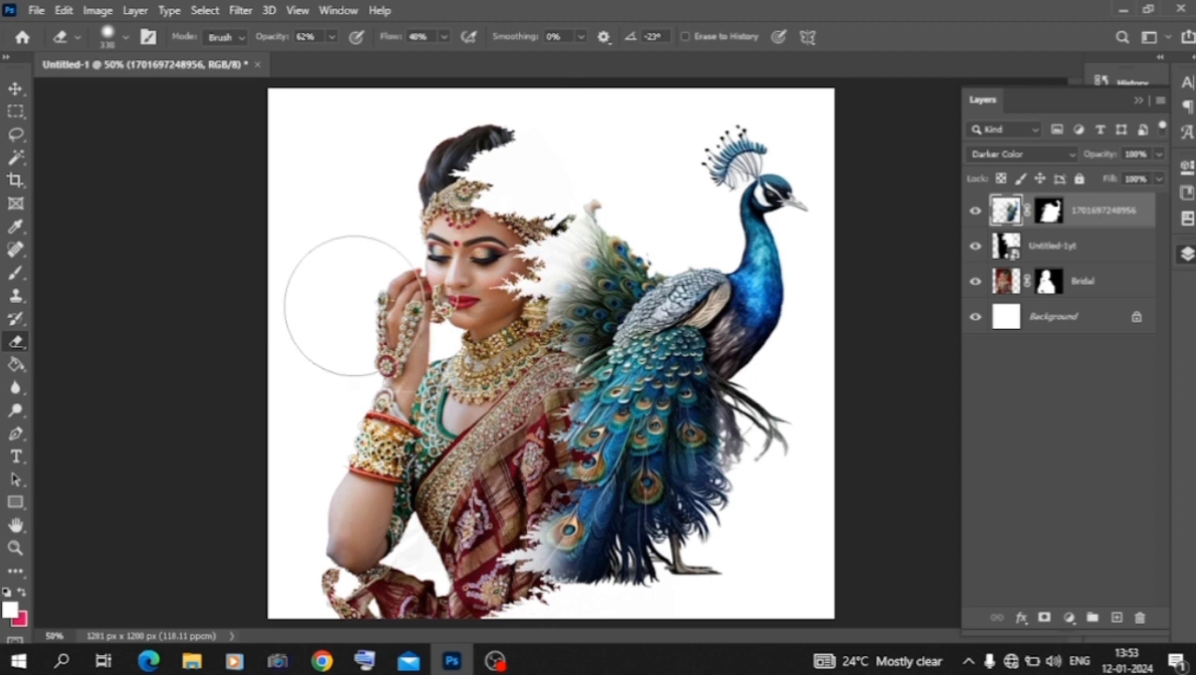
pyautogui.click(16, 88)
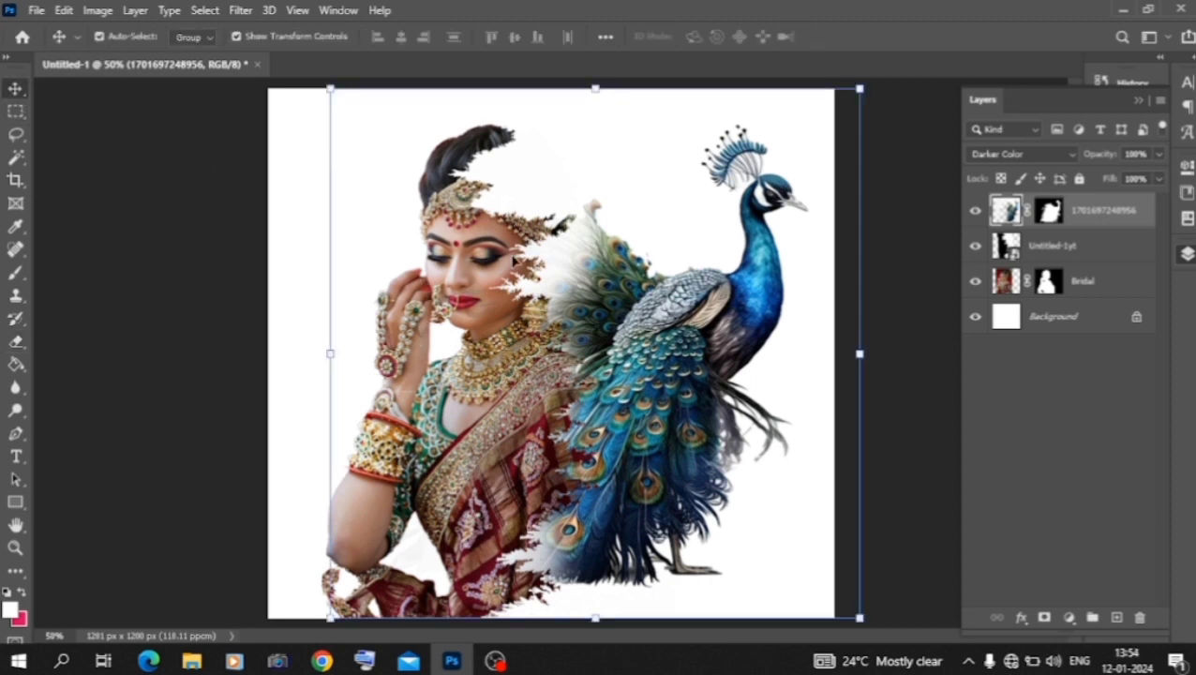
# Step: Add a Color Overlay layer style to the Bridal layer with its blend mode set to Color
pyautogui.click(1076, 288)
pyautogui.rightClick(1076, 287)
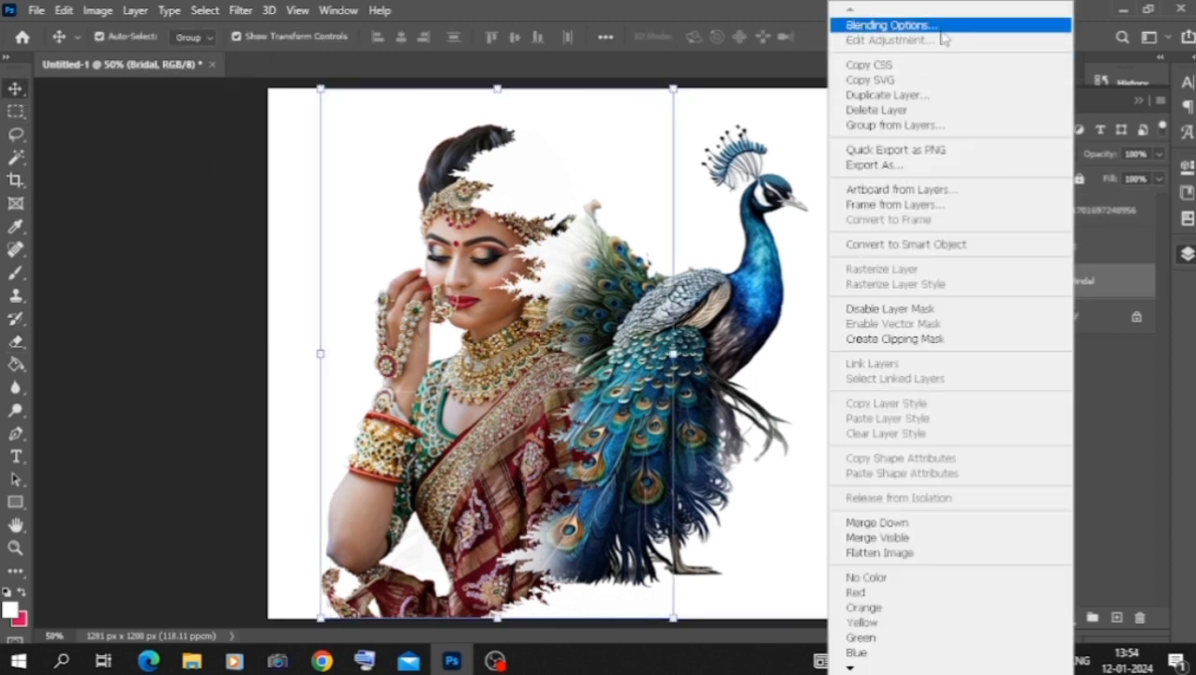
pyautogui.click(942, 34)
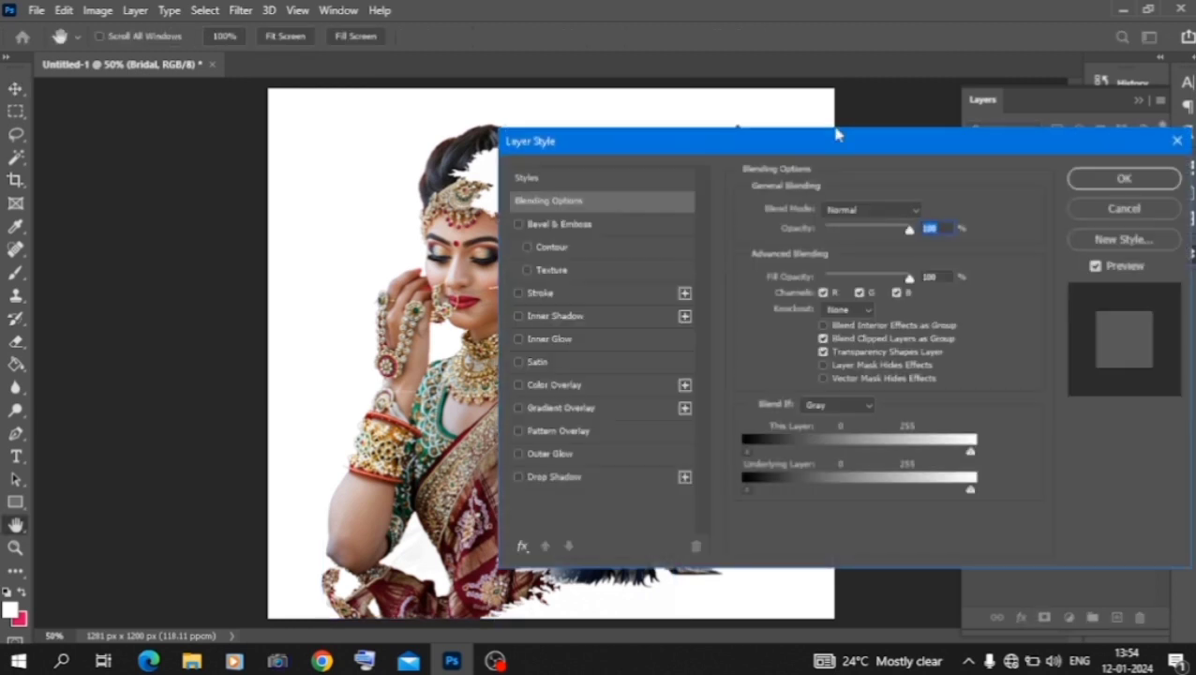
pyautogui.click(611, 345)
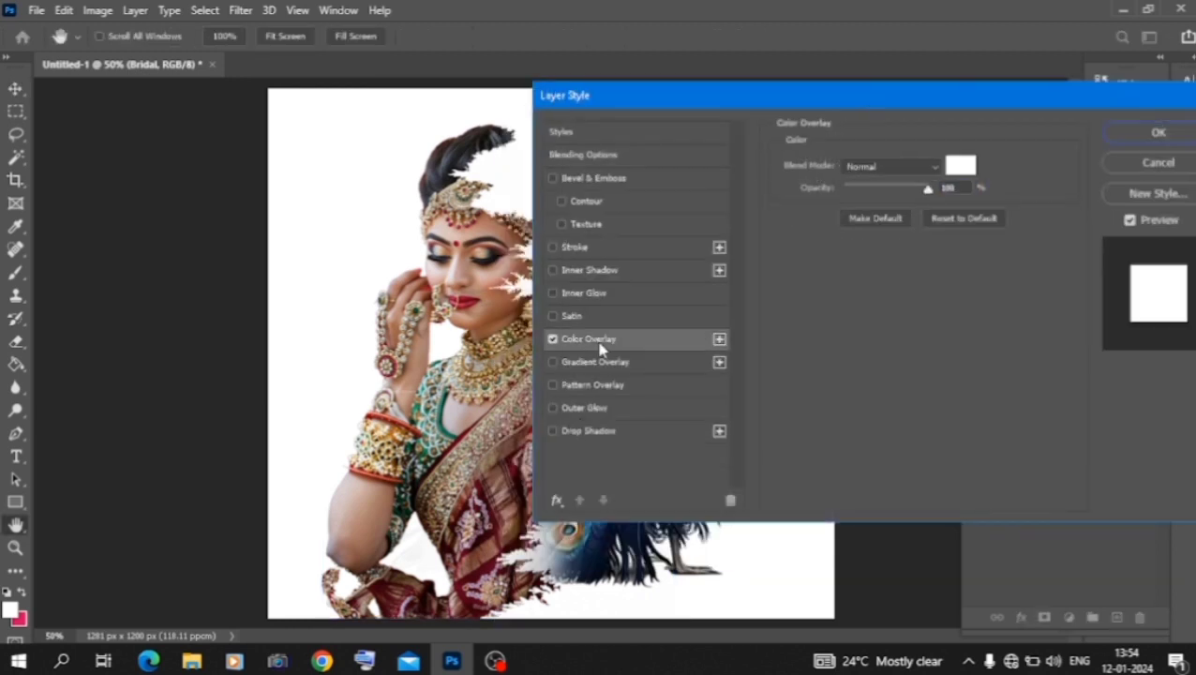
pyautogui.click(932, 165)
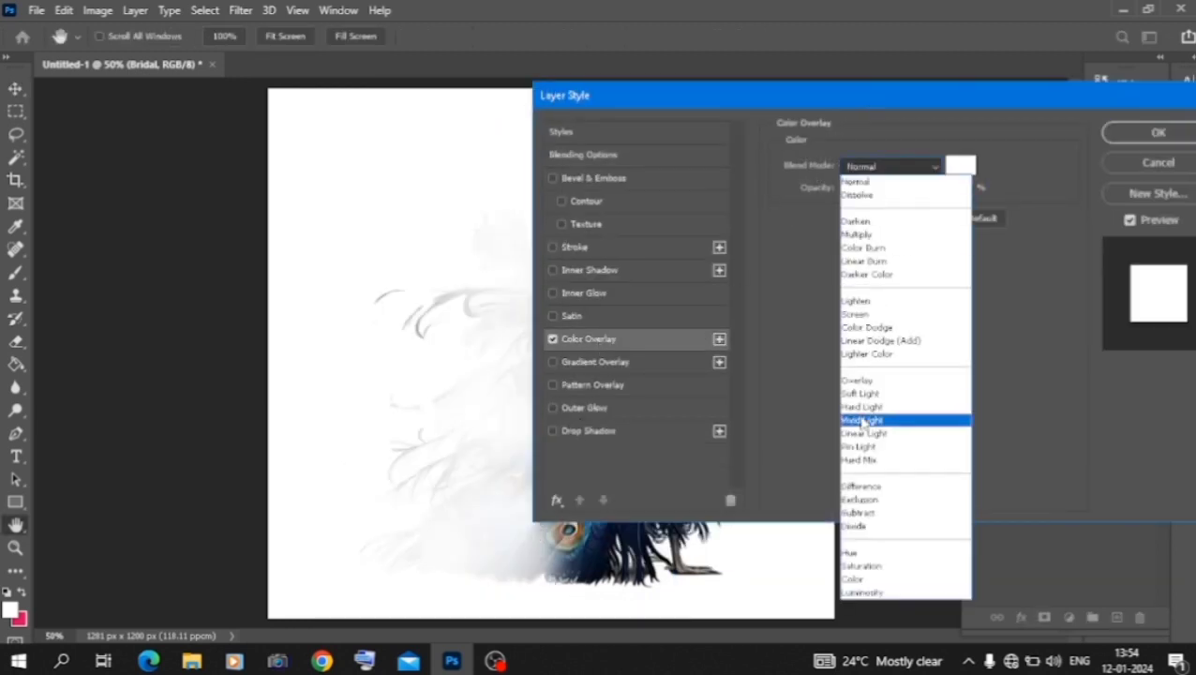
pyautogui.click(847, 574)
# Step: Set the Bridal layer's Color Overlay color to a muted blue, #637fb1
pyautogui.click(959, 167)
pyautogui.click(590, 552)
pyautogui.click(902, 210)
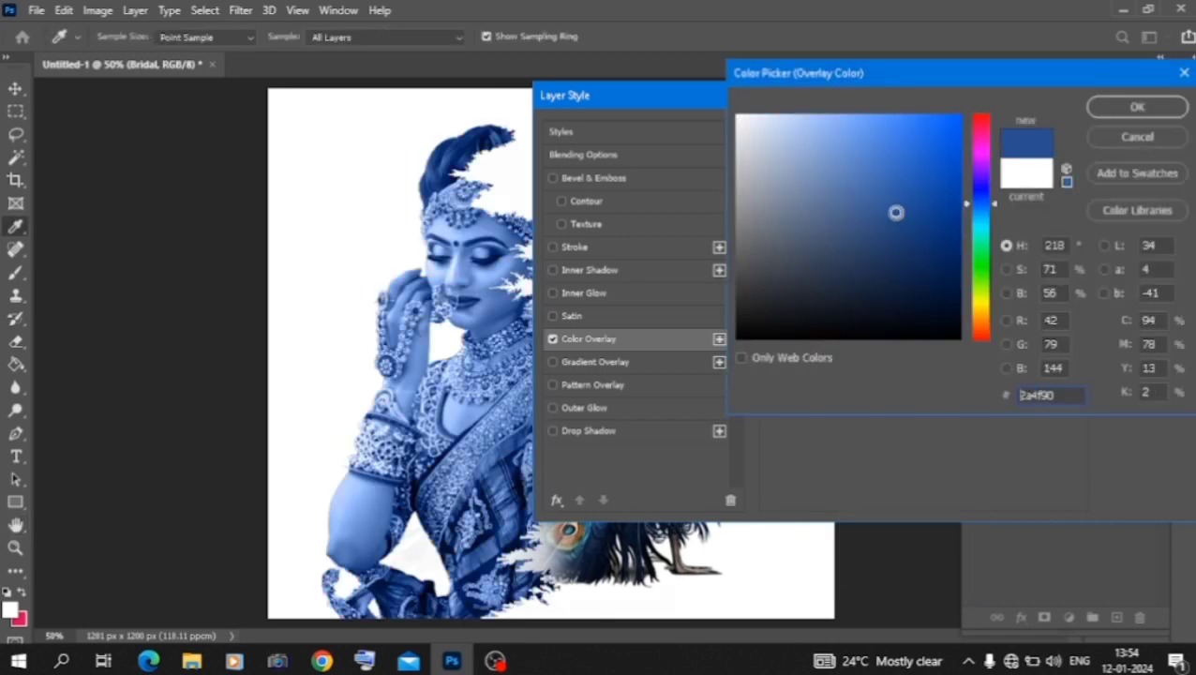
pyautogui.click(897, 237)
pyautogui.click(848, 220)
pyautogui.click(849, 194)
pyautogui.click(836, 184)
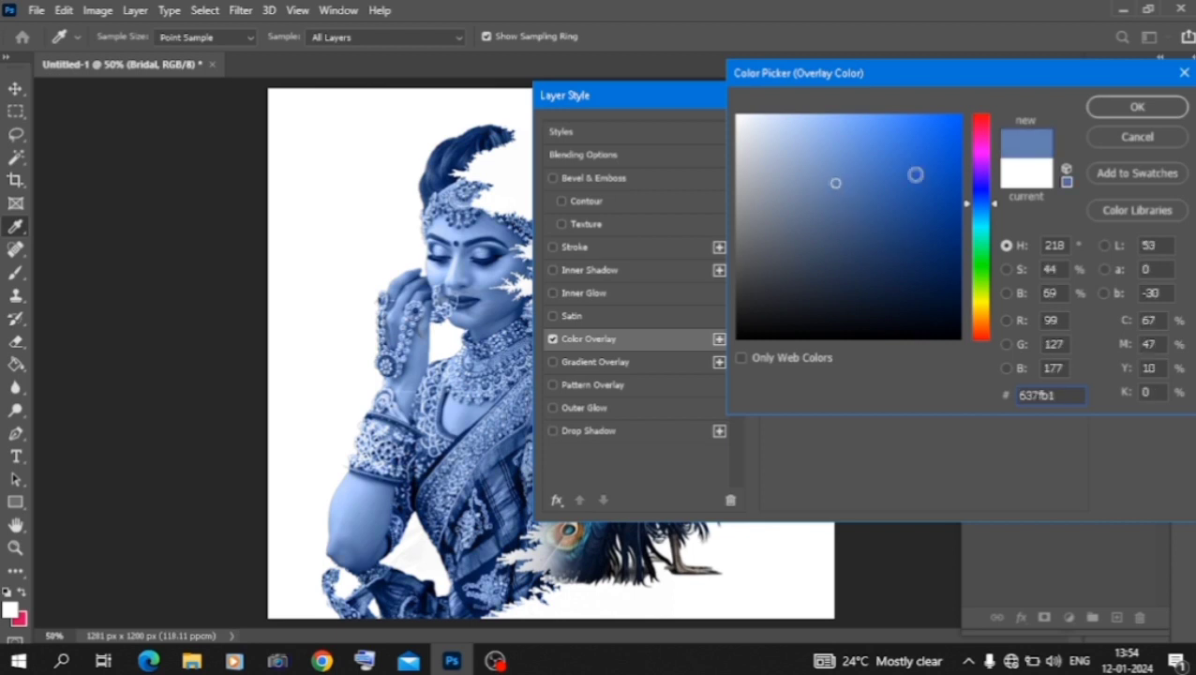
pyautogui.click(1120, 108)
# Step: Reduce the Color Overlay opacity to 72% and apply the layer style
pyautogui.moveTo(1060, 97); pyautogui.dragTo(1154, 215)
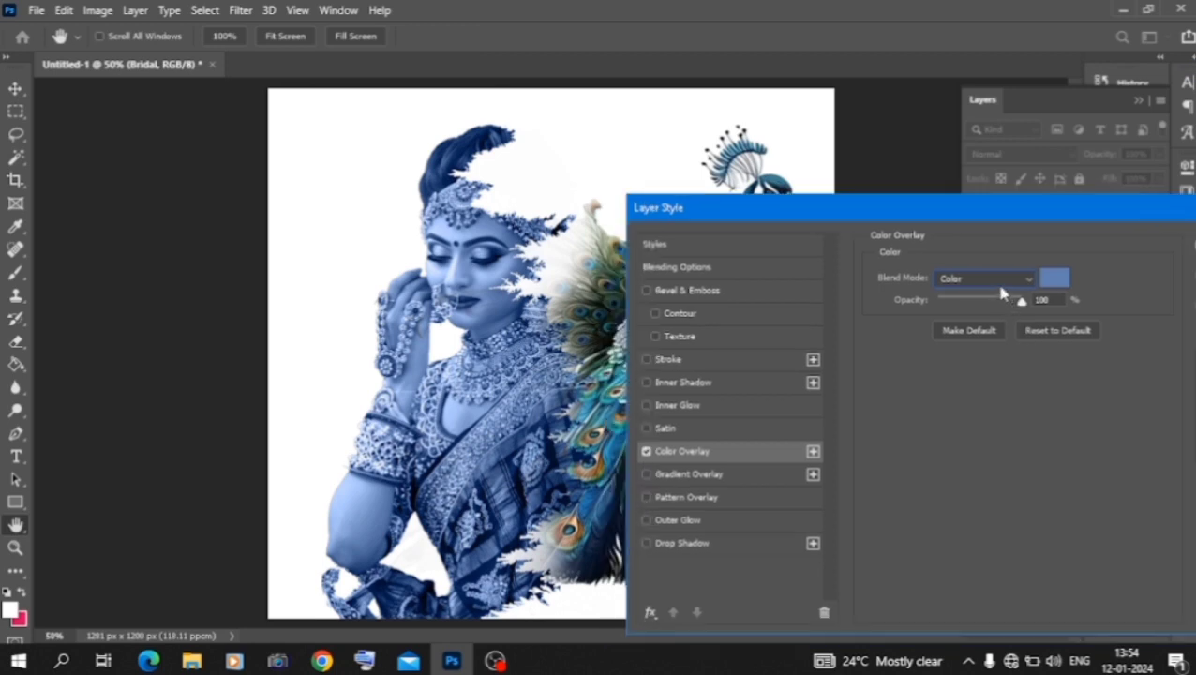
pyautogui.moveTo(991, 301); pyautogui.dragTo(998, 301)
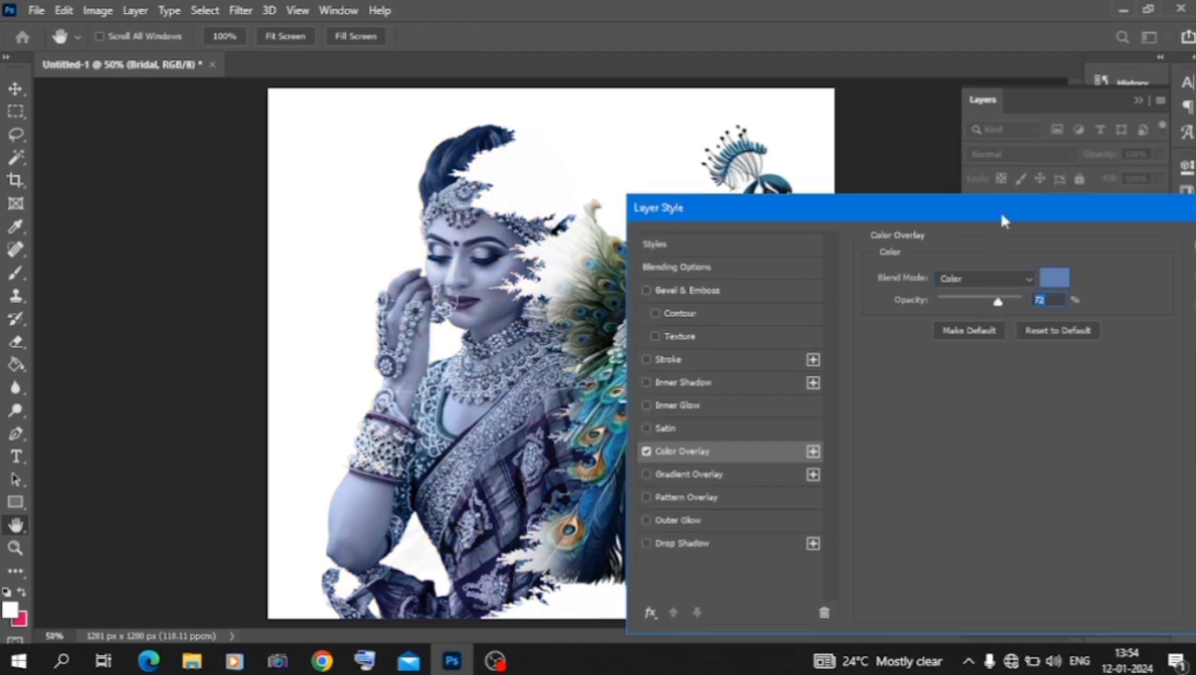
pyautogui.moveTo(1000, 227); pyautogui.dragTo(762, 247)
pyautogui.click(972, 284)
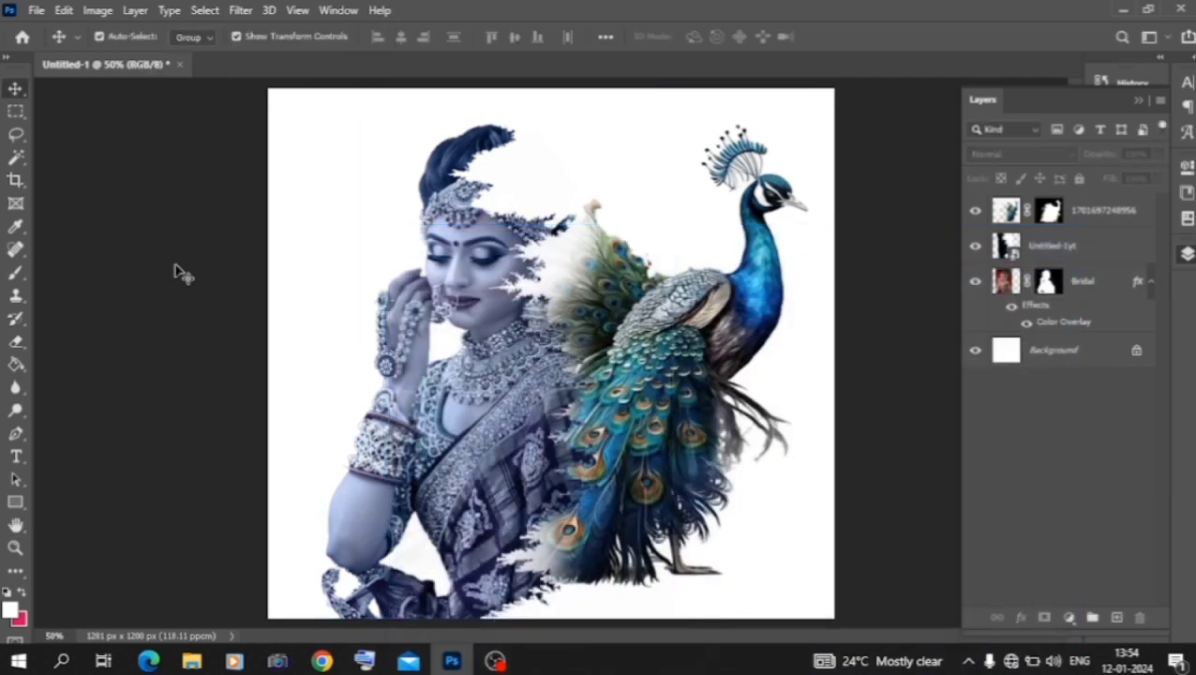
# Step: Softly erase the lower edge of the Bridal layer around the elbow and saree so it fades into the white background
pyautogui.hotkey('ctrl', '-')
pyautogui.hotkey('ctrl', '+')
pyautogui.click(448, 339)
pyautogui.click(1086, 288)
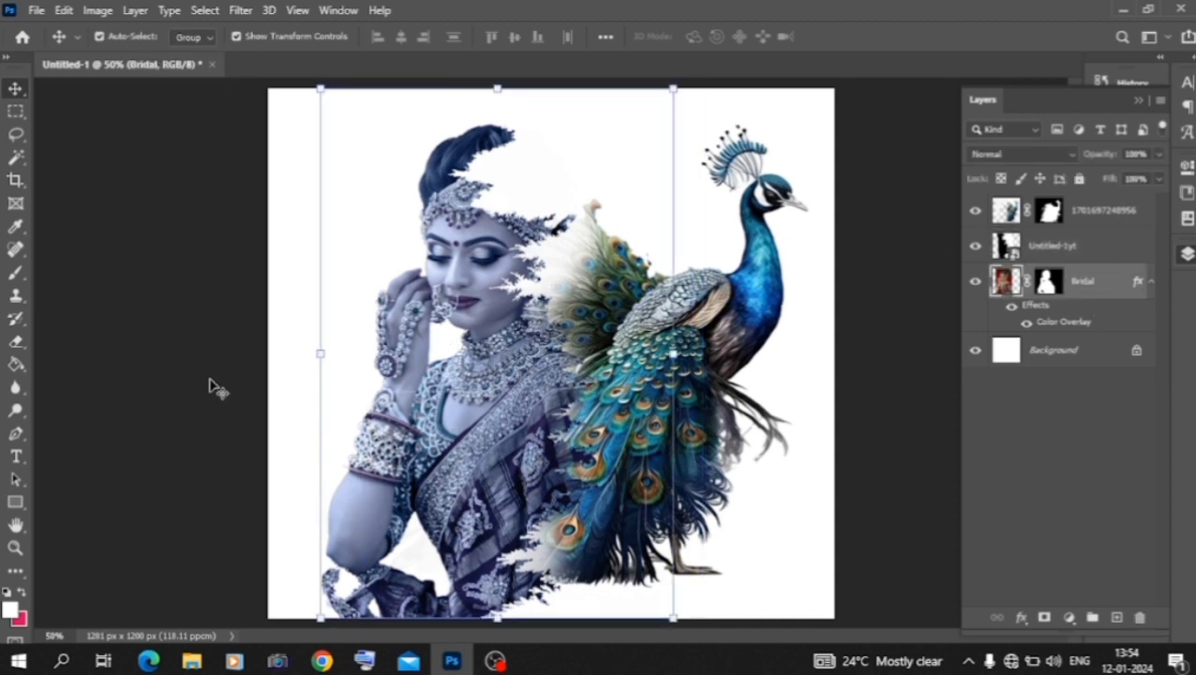
pyautogui.click(16, 341)
pyautogui.moveTo(303, 574)
pyautogui.mouseDown()
pyautogui.moveTo(337, 600)
pyautogui.moveTo(347, 641)
pyautogui.moveTo(373, 609)
pyautogui.moveTo(375, 637)
pyautogui.moveTo(427, 637)
pyautogui.moveTo(400, 632)
pyautogui.moveTo(389, 599)
pyautogui.mouseUp()
pyautogui.click(15, 88)
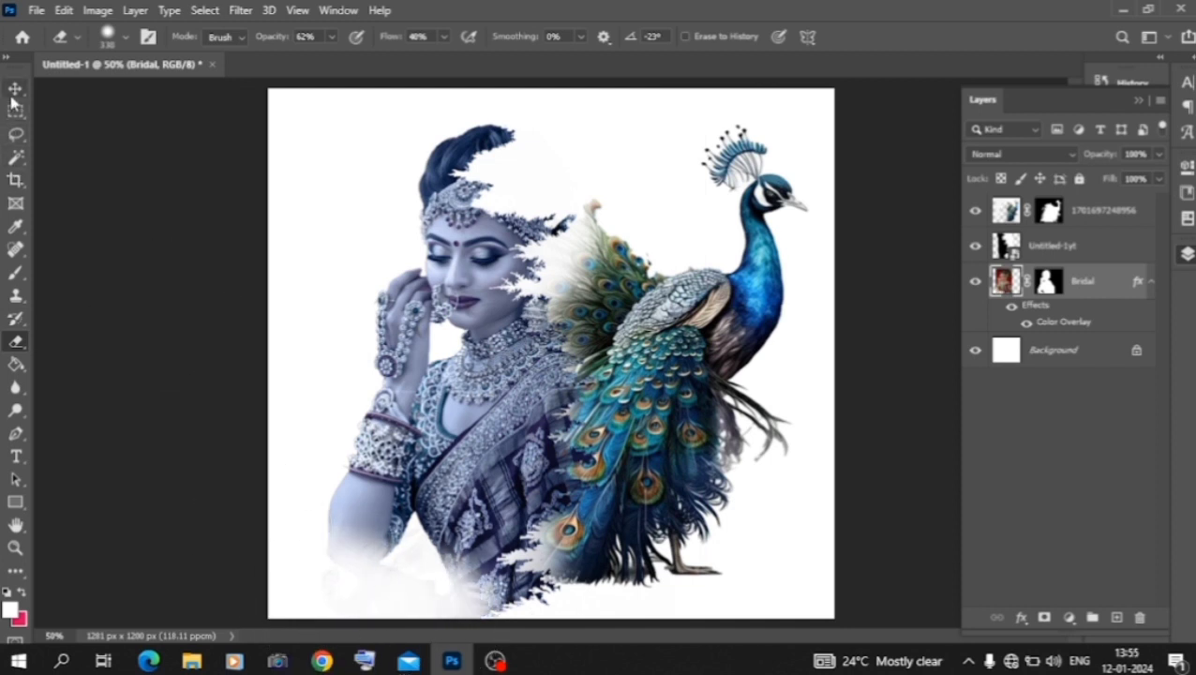
pyautogui.click(138, 245)
# Step: Add a Color Lookup adjustment layer above the peacock layer
pyautogui.click(1074, 217)
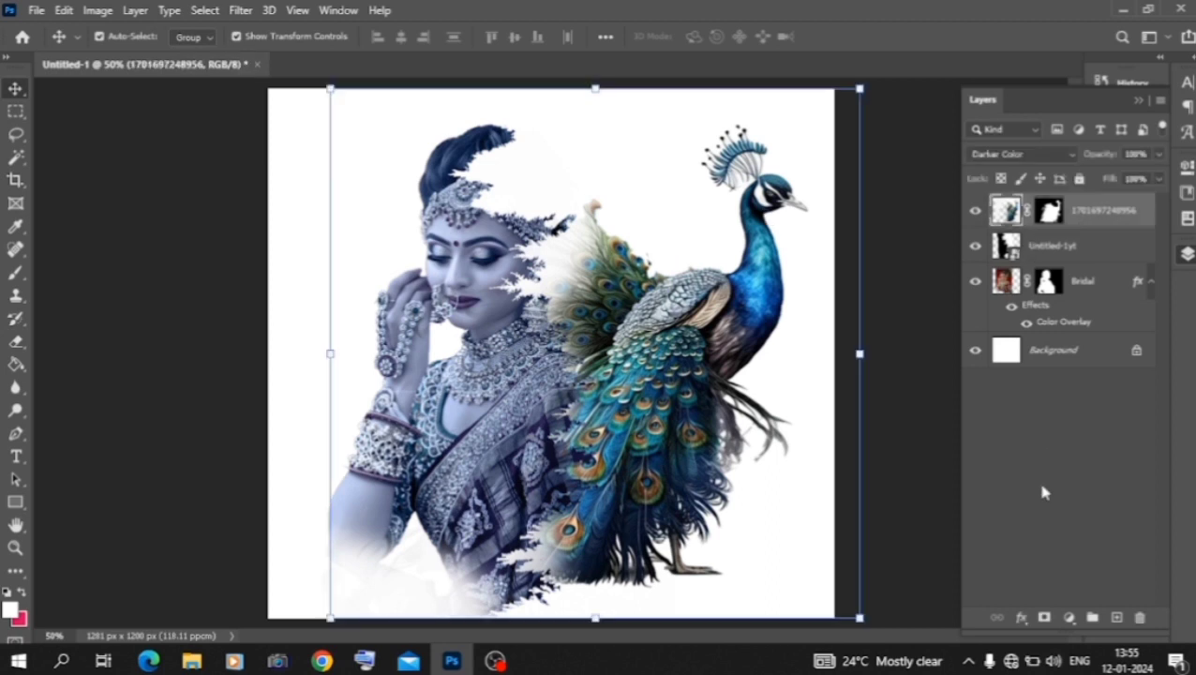
pyautogui.click(1068, 617)
pyautogui.click(1092, 590)
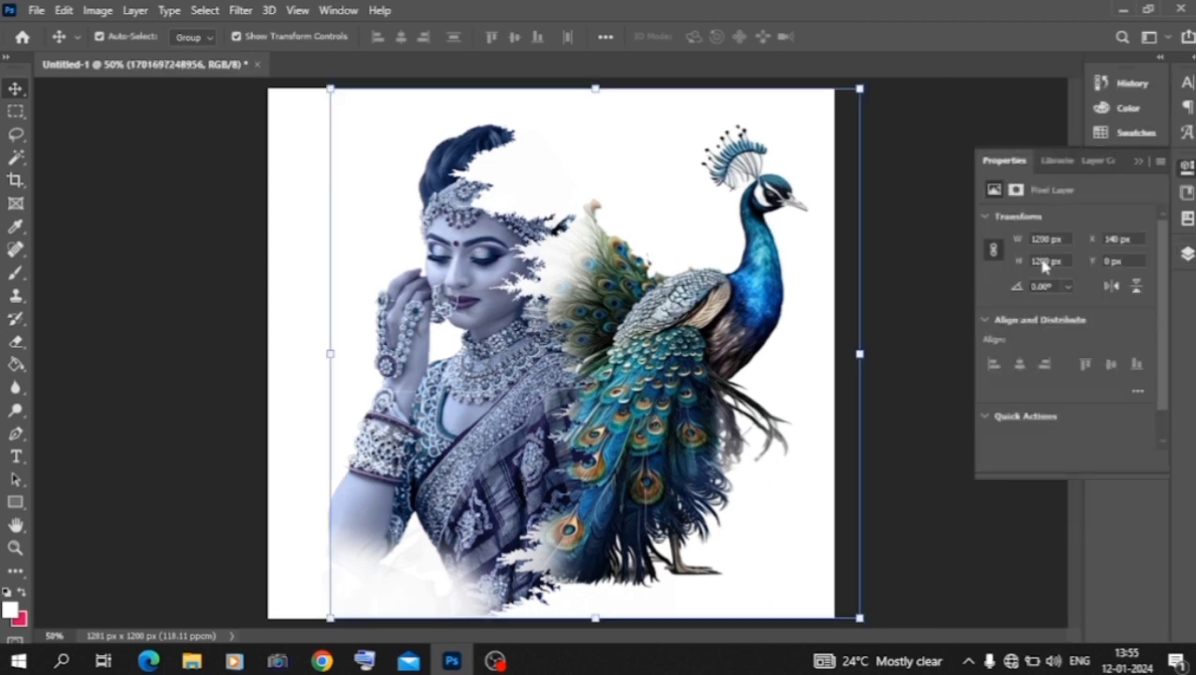
# Step: Try the 3D LUT presets one after another and settle on a Fuji ETERNA 250D look for the Color Lookup layer
pyautogui.click(1060, 219)
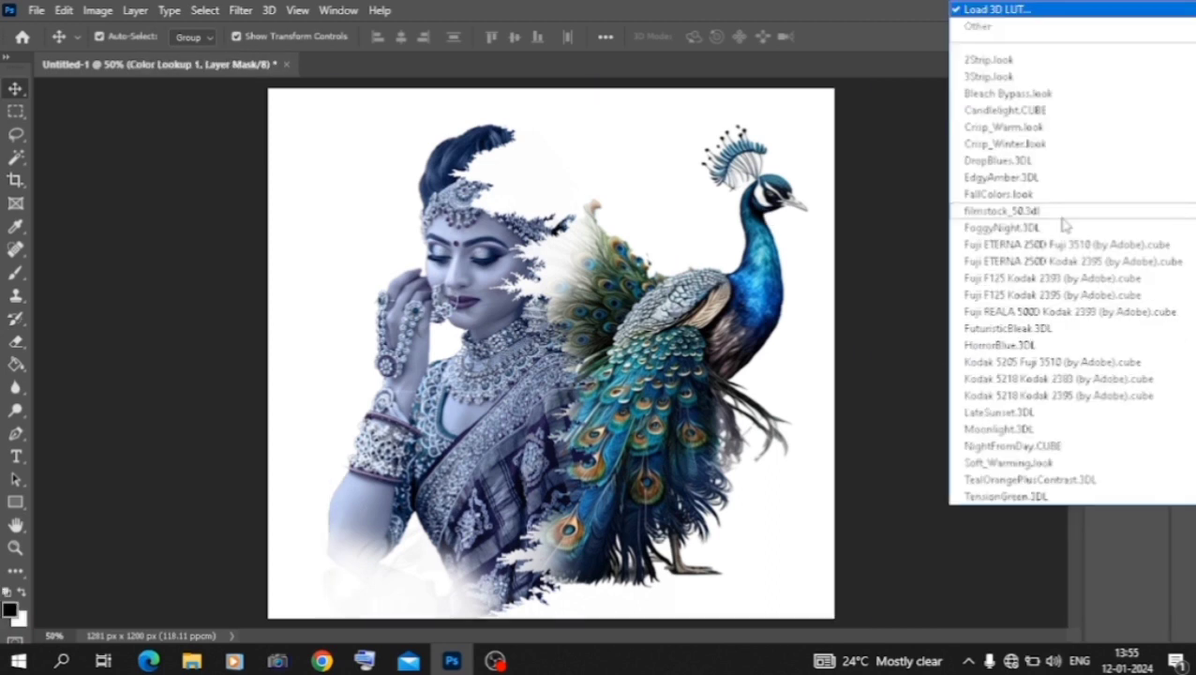
pyautogui.click(988, 60)
pyautogui.press('Down')
pyautogui.press('Down')
pyautogui.press('Down')
pyautogui.press('Down')
pyautogui.press('Down')
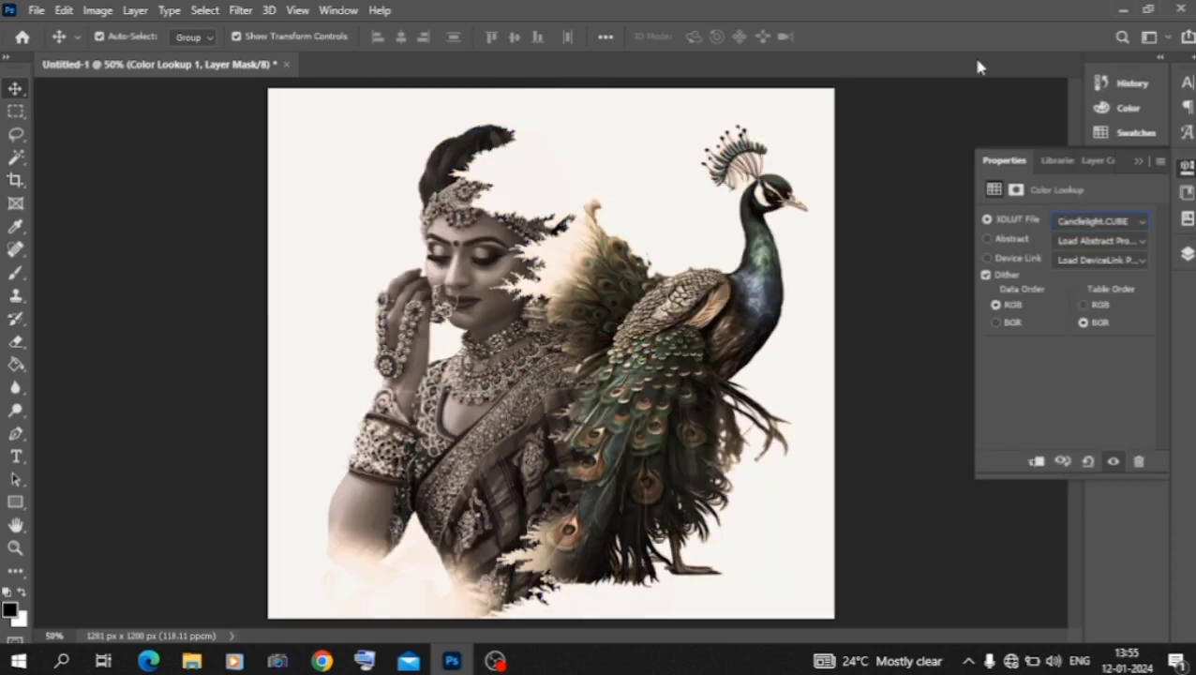
pyautogui.press('Down')
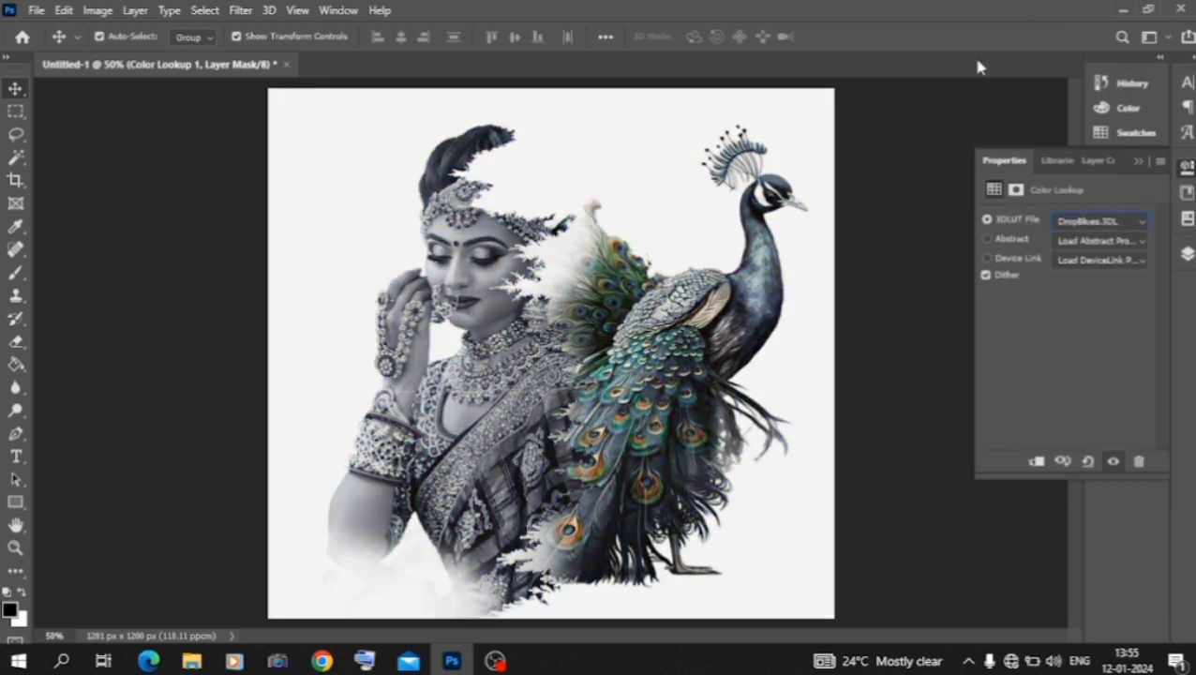
pyautogui.press('Down')
pyautogui.press('Down')
pyautogui.press('Down')
pyautogui.press('Down')
pyautogui.press('Down')
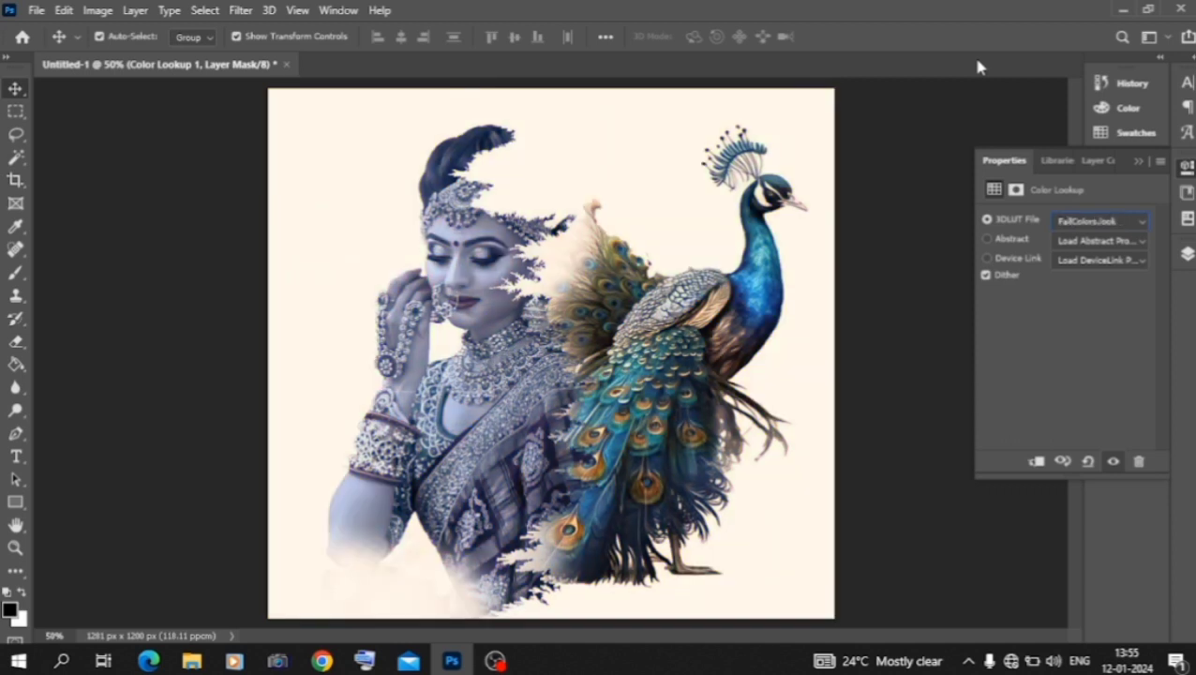
pyautogui.press('Down')
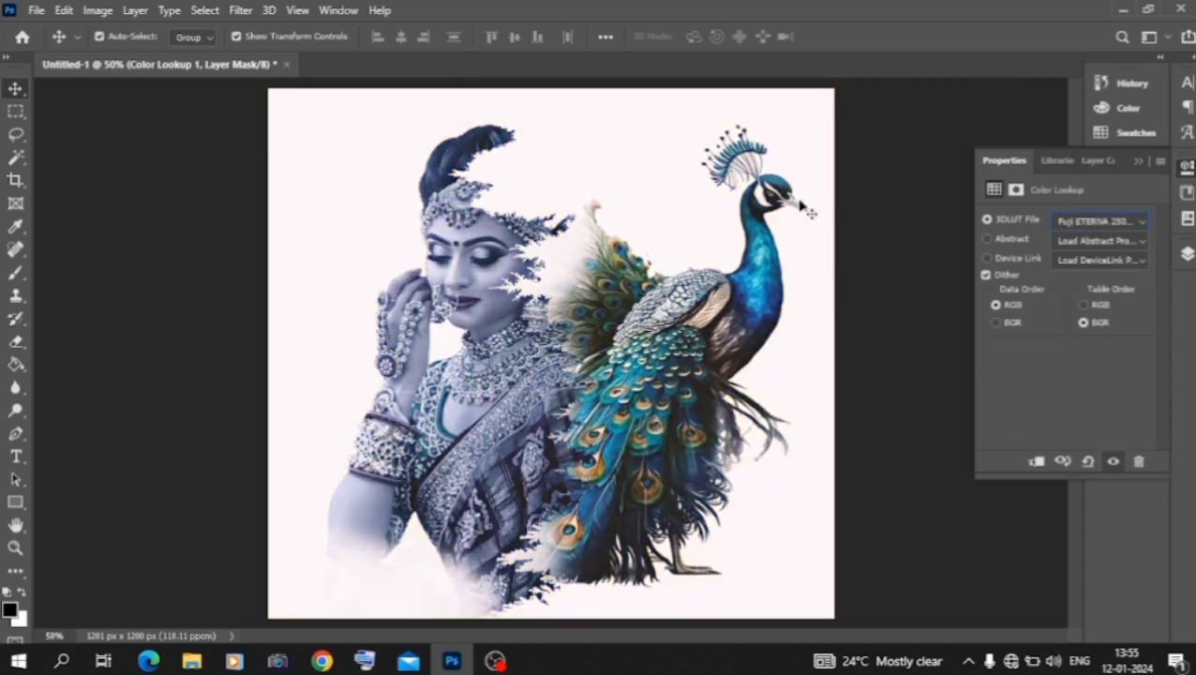
# Step: Paint white on the peacock layer's mask with a large splatter brush to reveal more tail feathers and specks beside the bride
pyautogui.click(658, 329)
pyautogui.click(1186, 254)
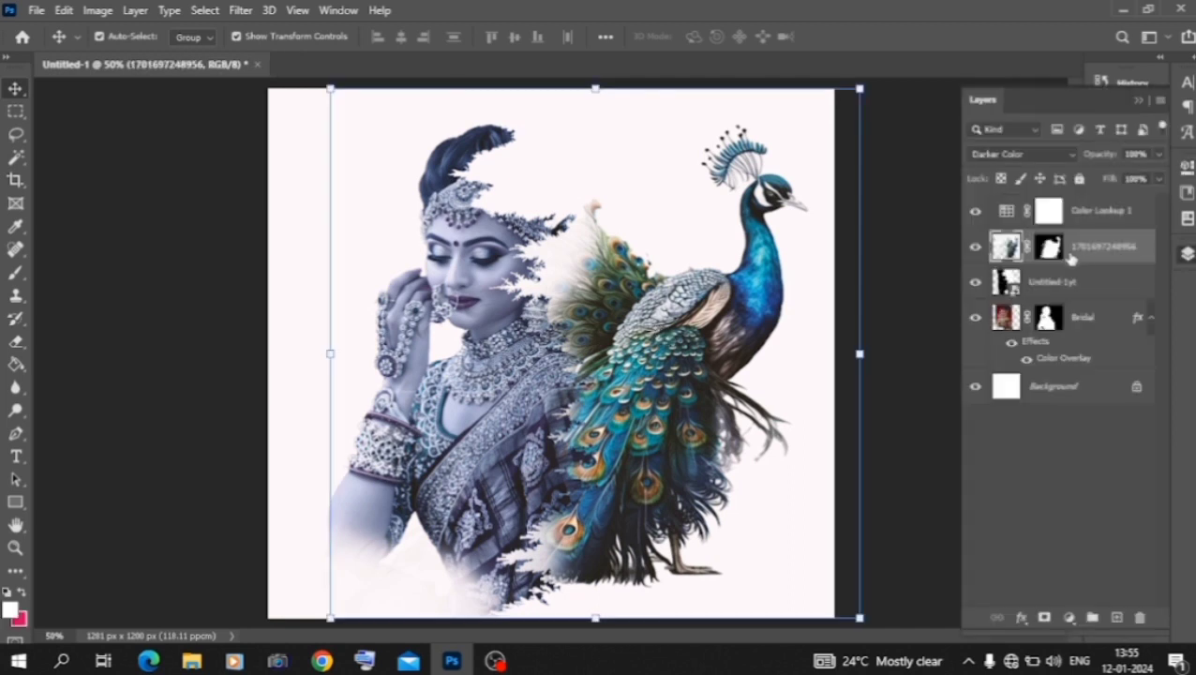
pyautogui.click(1054, 250)
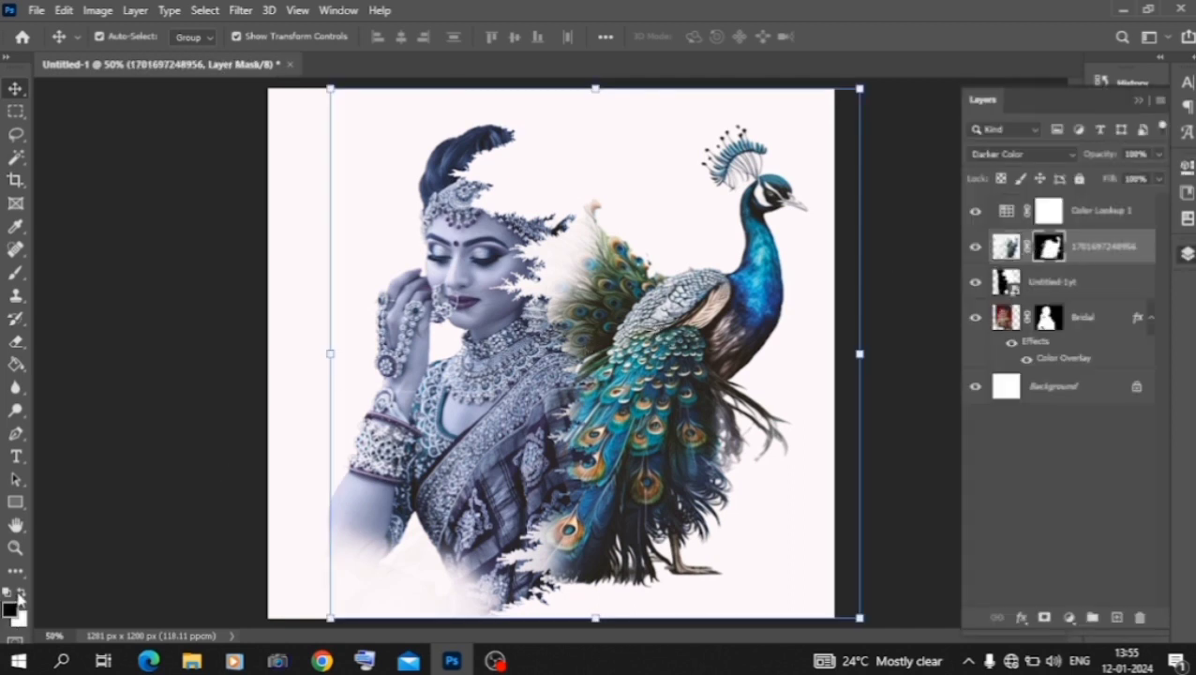
pyautogui.click(16, 271)
pyautogui.rightClick(16, 271)
pyautogui.click(611, 251)
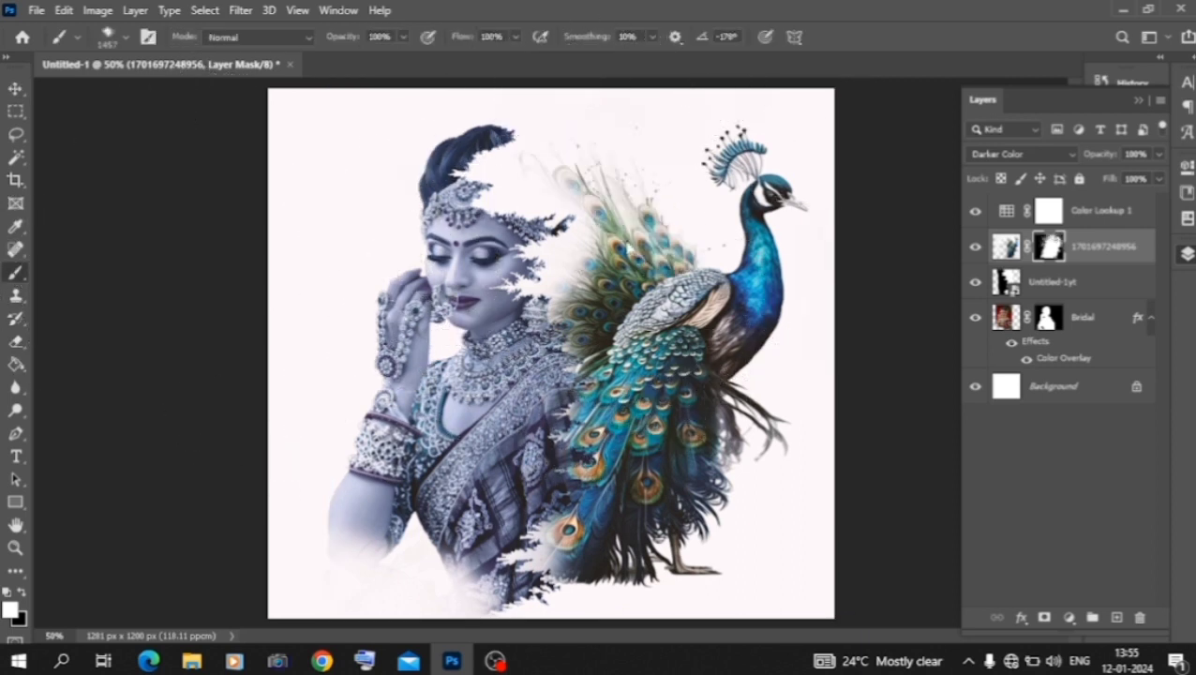
pyautogui.click(530, 282)
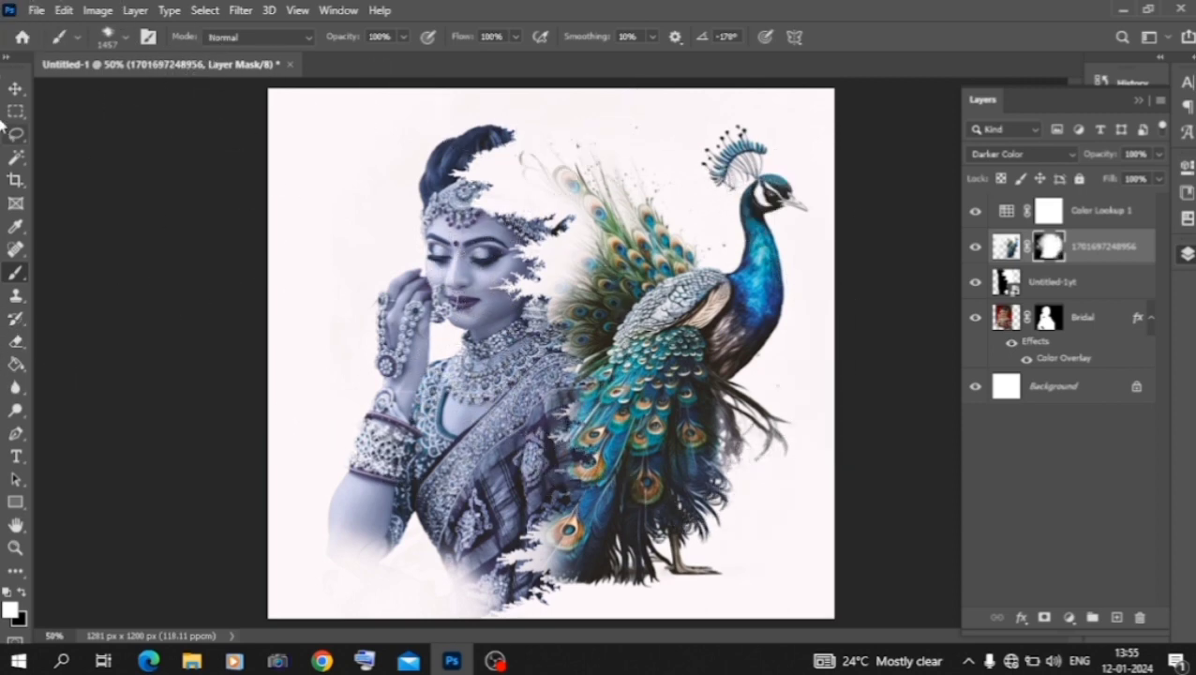
pyautogui.click(15, 88)
pyautogui.click(159, 235)
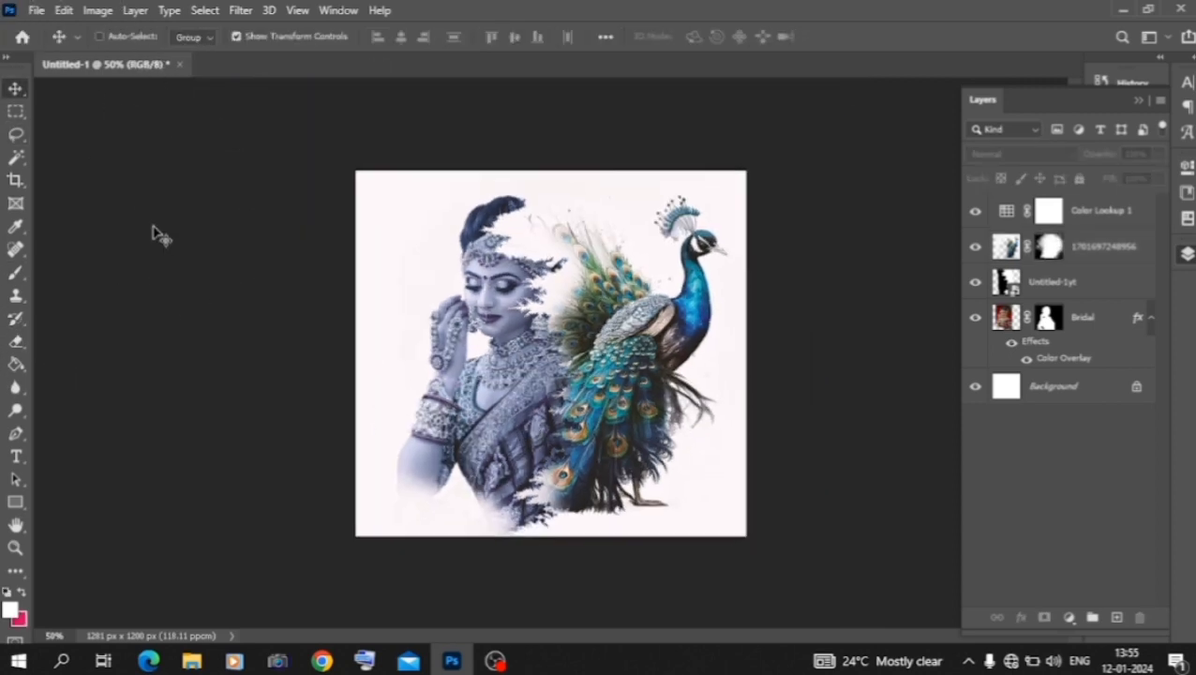
pyautogui.hotkey('ctrl', '-')
pyautogui.hotkey('ctrl', '+')
pyautogui.hotkey('ctrl', '-')
pyautogui.hotkey('ctrl', '+')
pyautogui.hotkey('ctrl', '-')
pyautogui.hotkey('ctrl', '+')
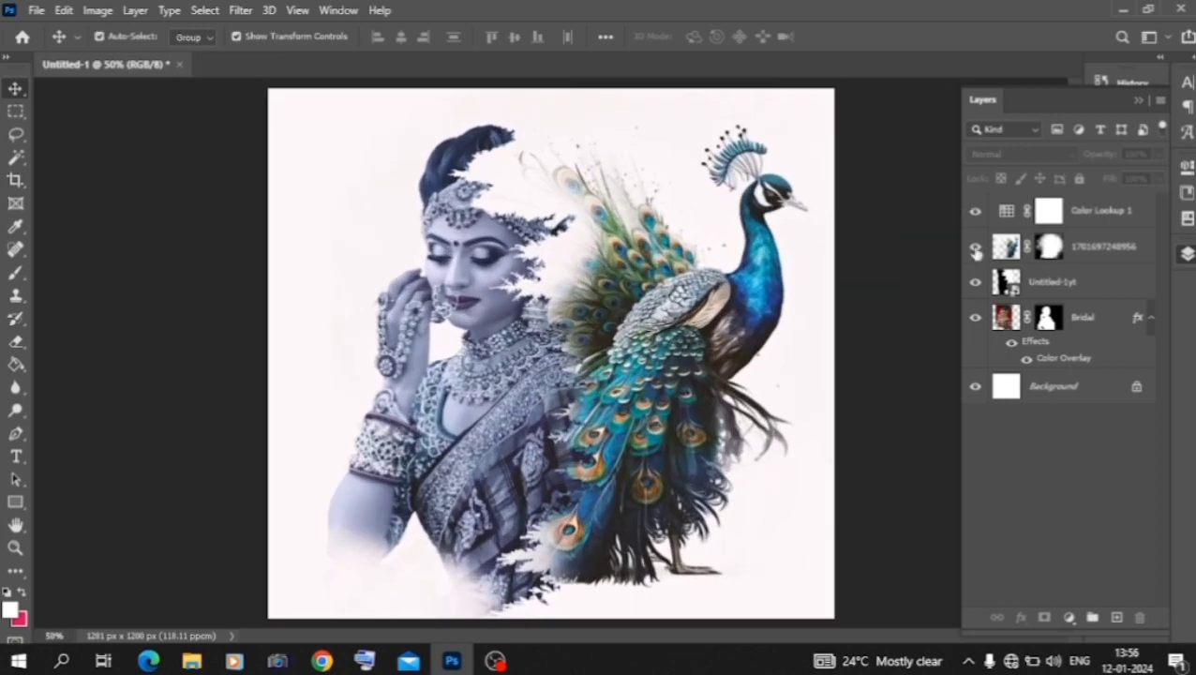